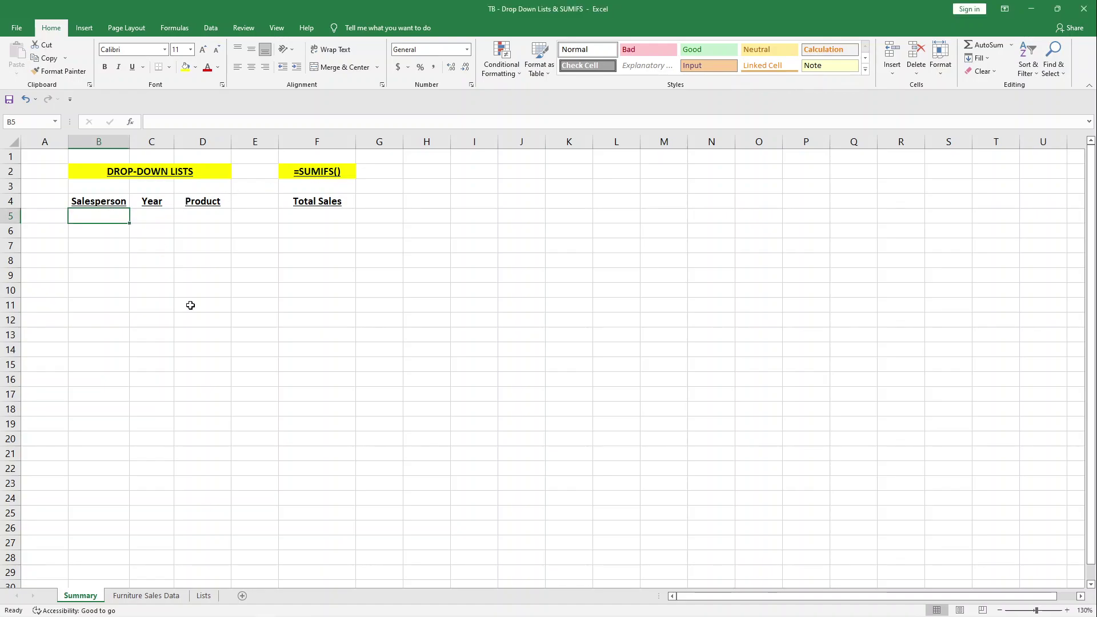
Step: Examine the Salesperson, Year, Month, Product and Sales - Dollar Amount columns on the Furniture Sales Data sheet
left_click(137, 595)
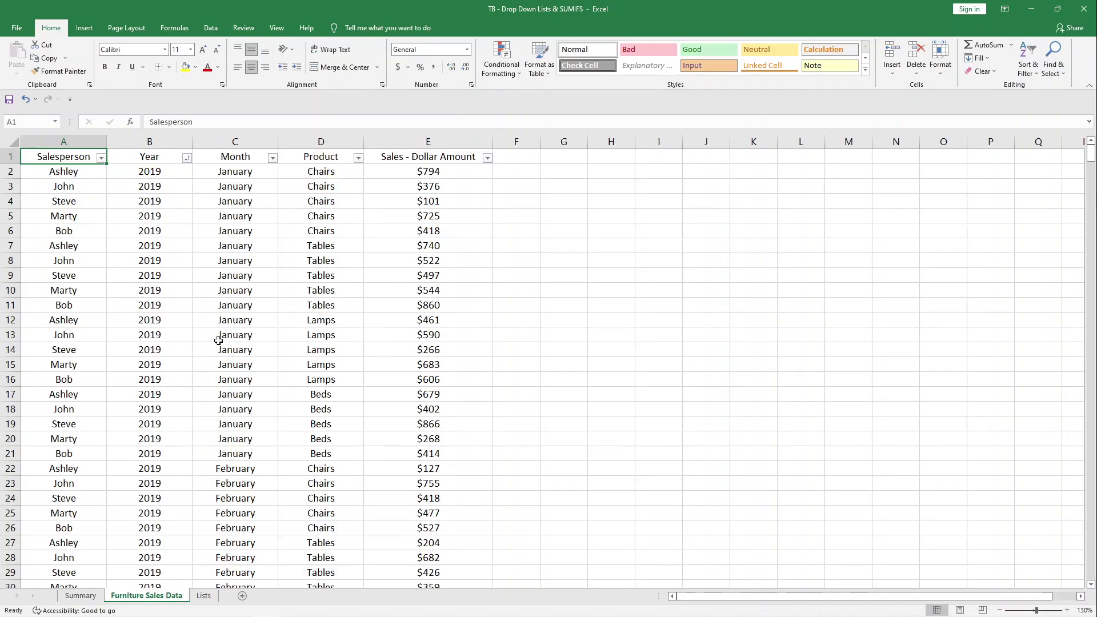
left_click(76, 142)
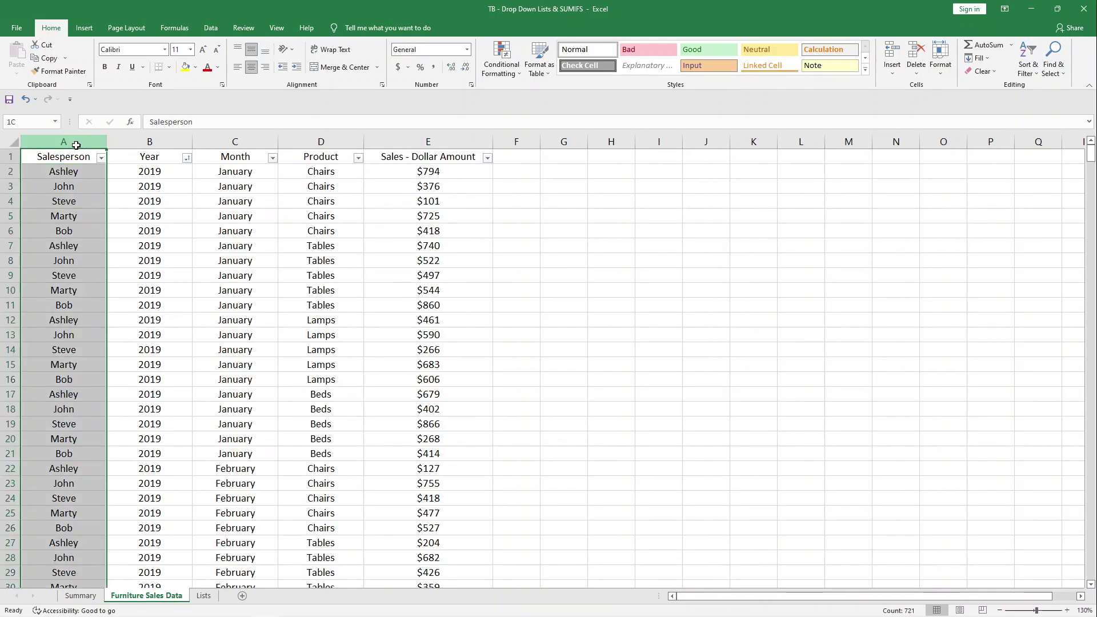
left_click(150, 142)
left_click(247, 151)
left_click(334, 162)
left_click(415, 161)
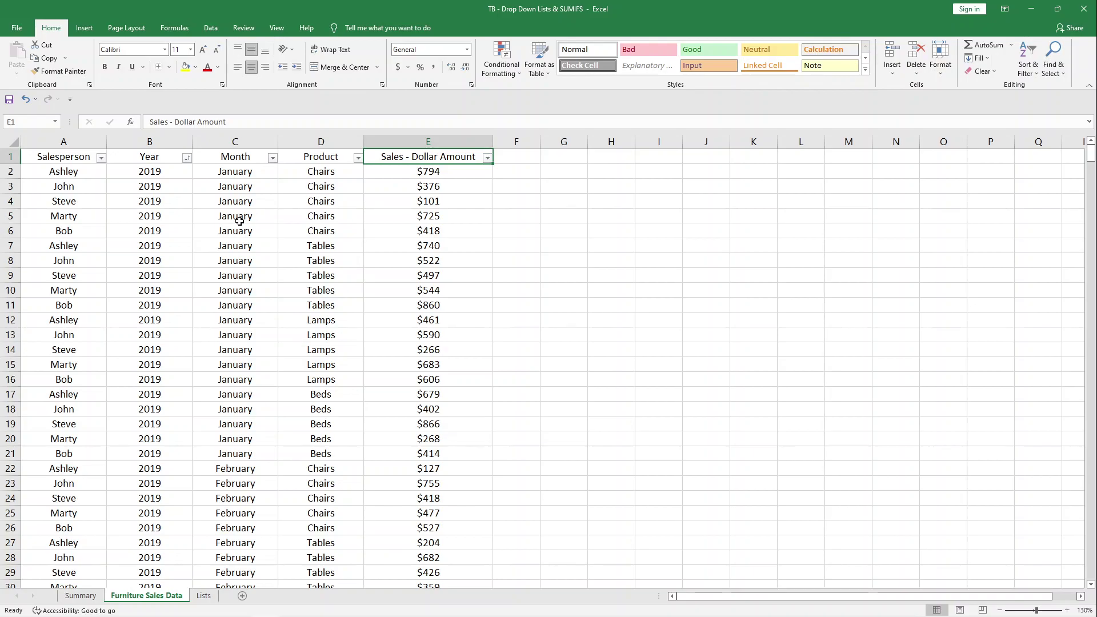
Step: On the Summary sheet, enter a salesperson's name in B5 and the year 2020 in C5
left_click(81, 596)
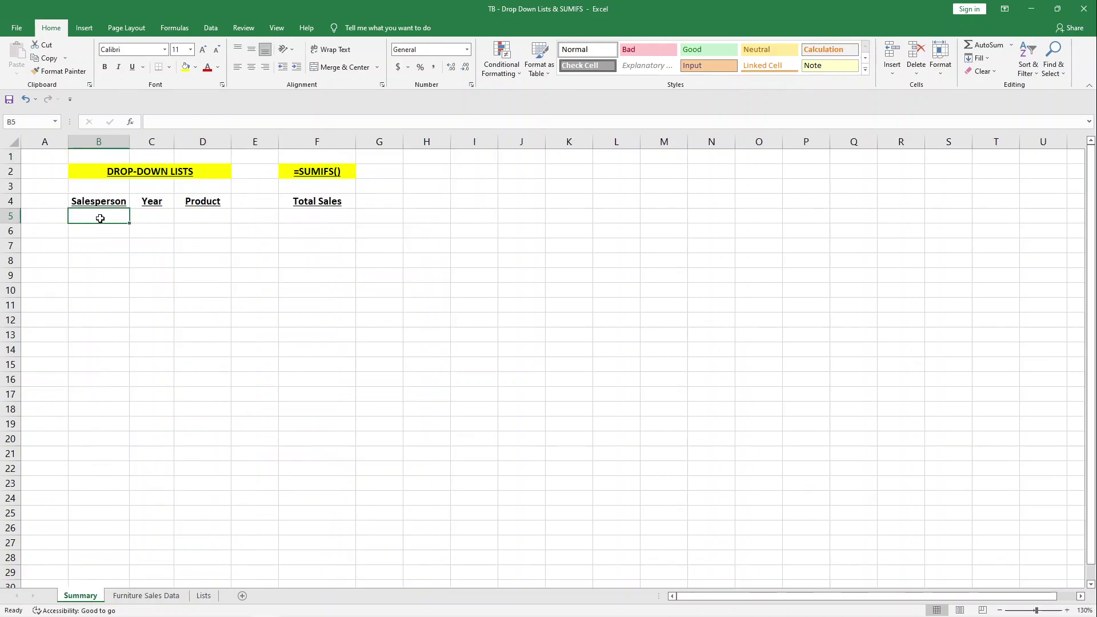
type("St")
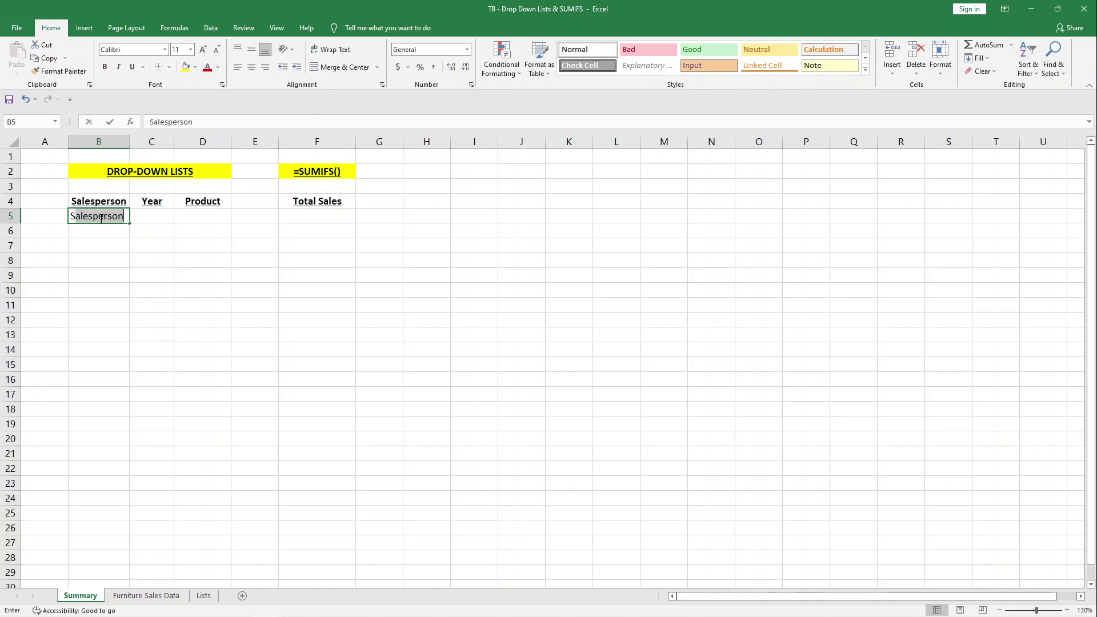
type("eve")
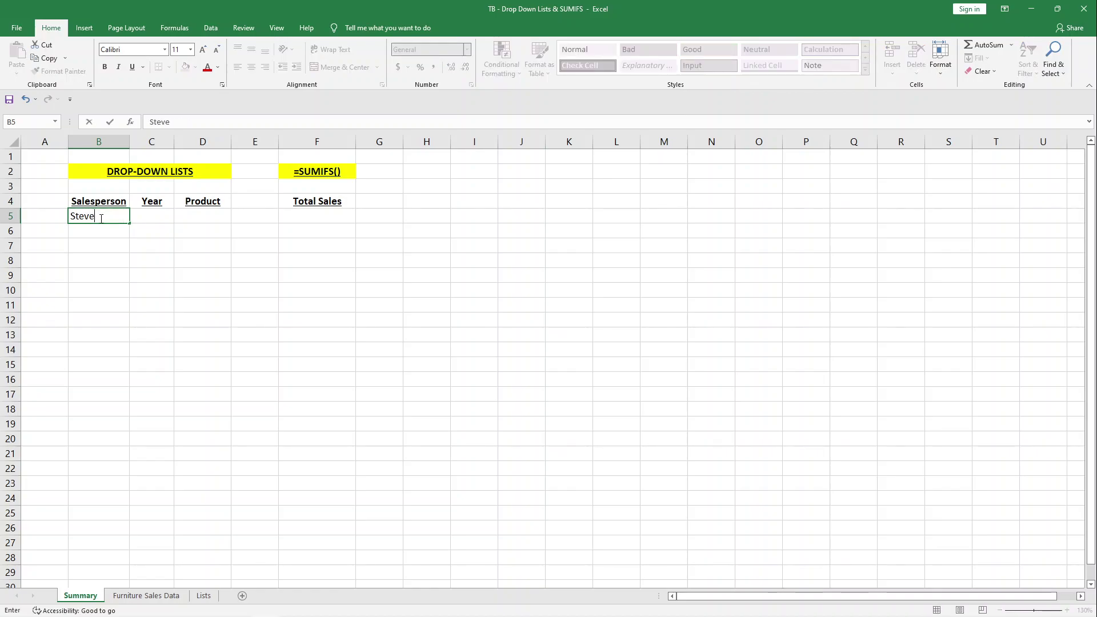
key("Tab")
type("2020")
key("Return")
key("Up")
key("Right")
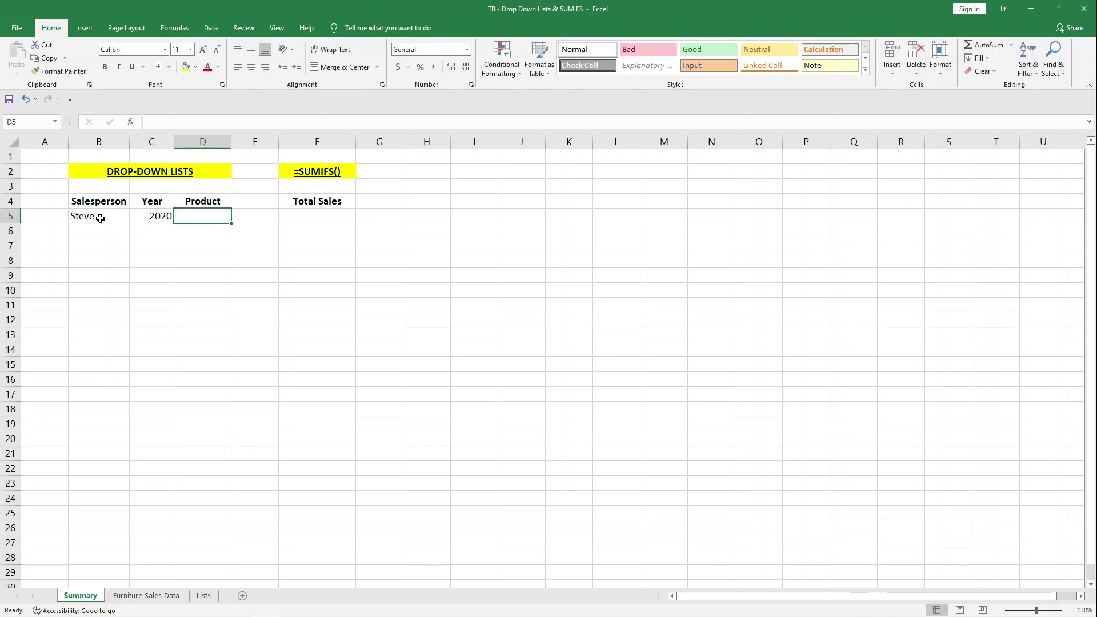
Step: Enter Chairs as the product in D5
type("Charis")
key("Return")
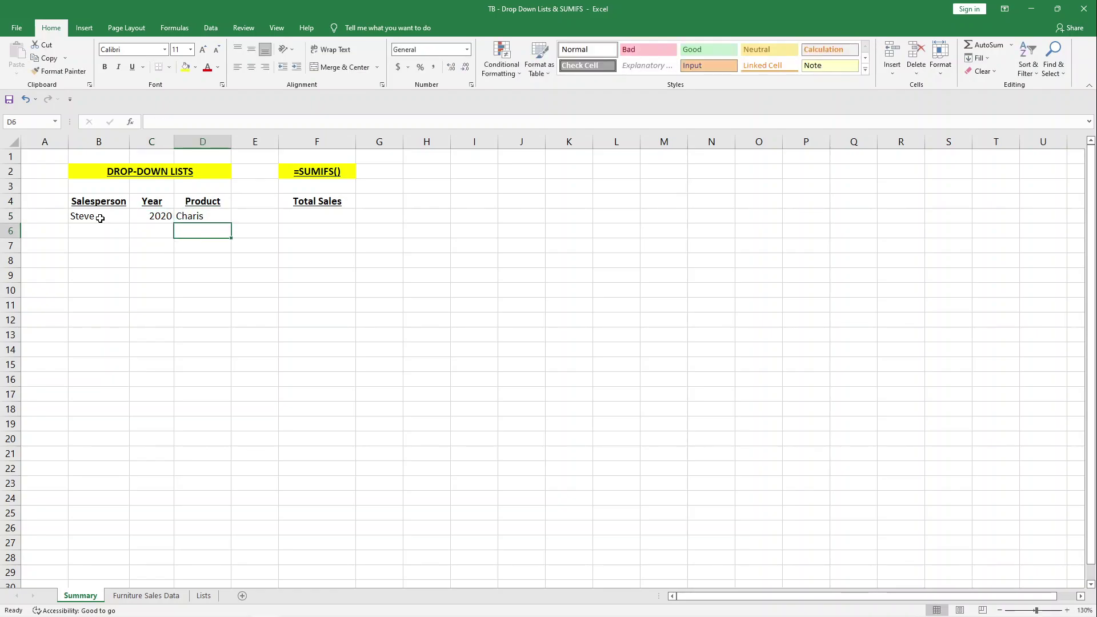
key("Up")
key("Right")
key("Left")
key("Left")
key("Right")
type("Chairs")
key("Return")
Step: Start a SUMIFS formula in F5 with absolute column E of Furniture Sales Data as the sum range
key("Up")
key("Right")
key("Right")
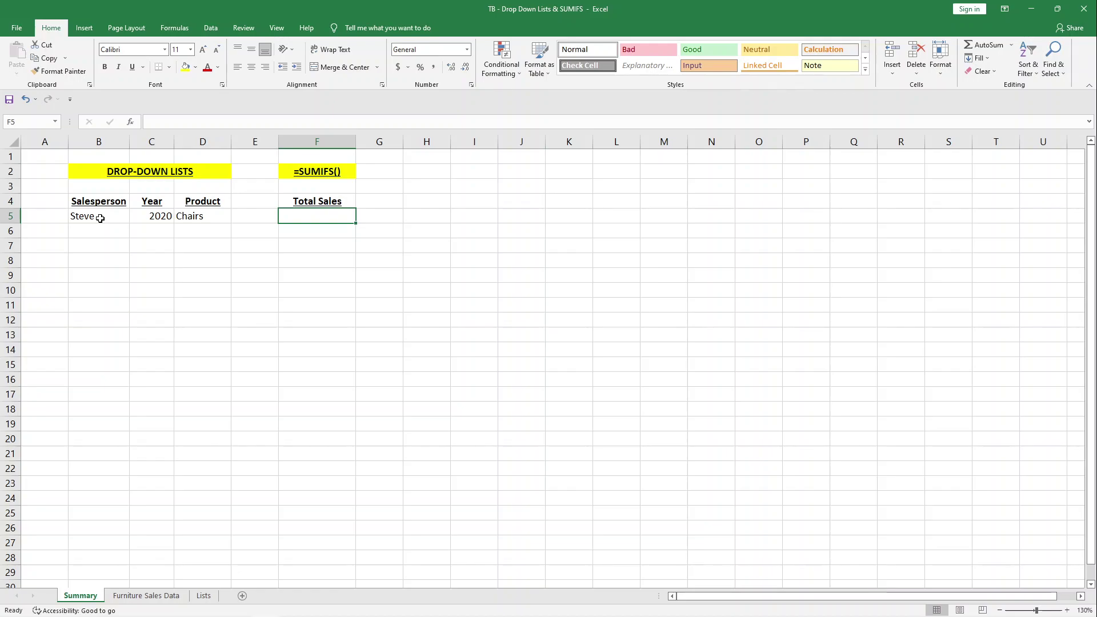
type("=SUMI")
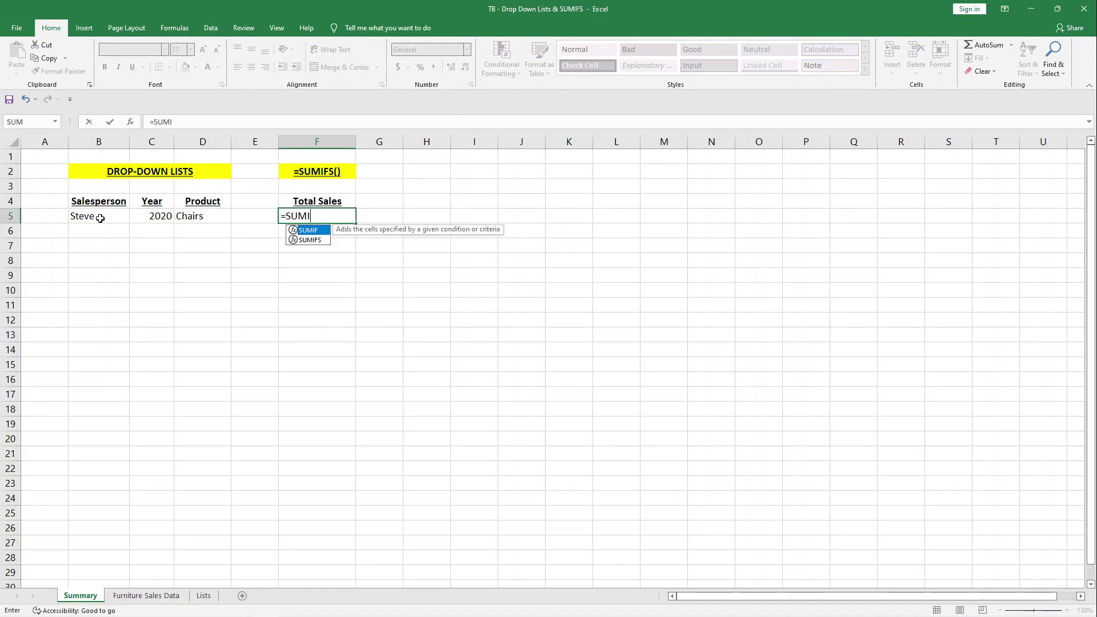
type("FS(")
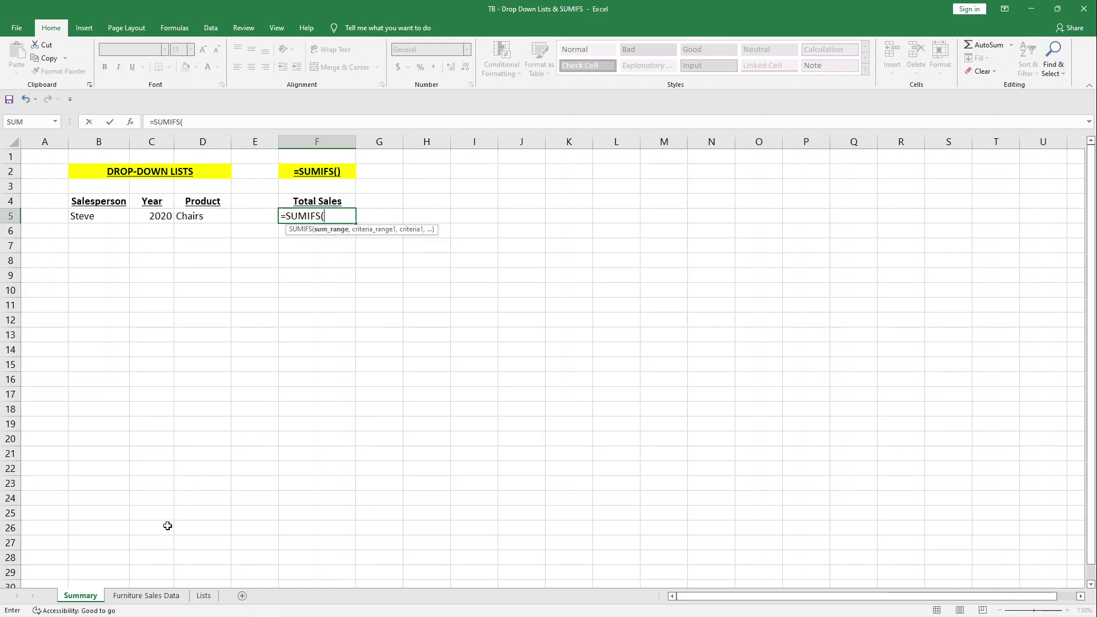
left_click(146, 596)
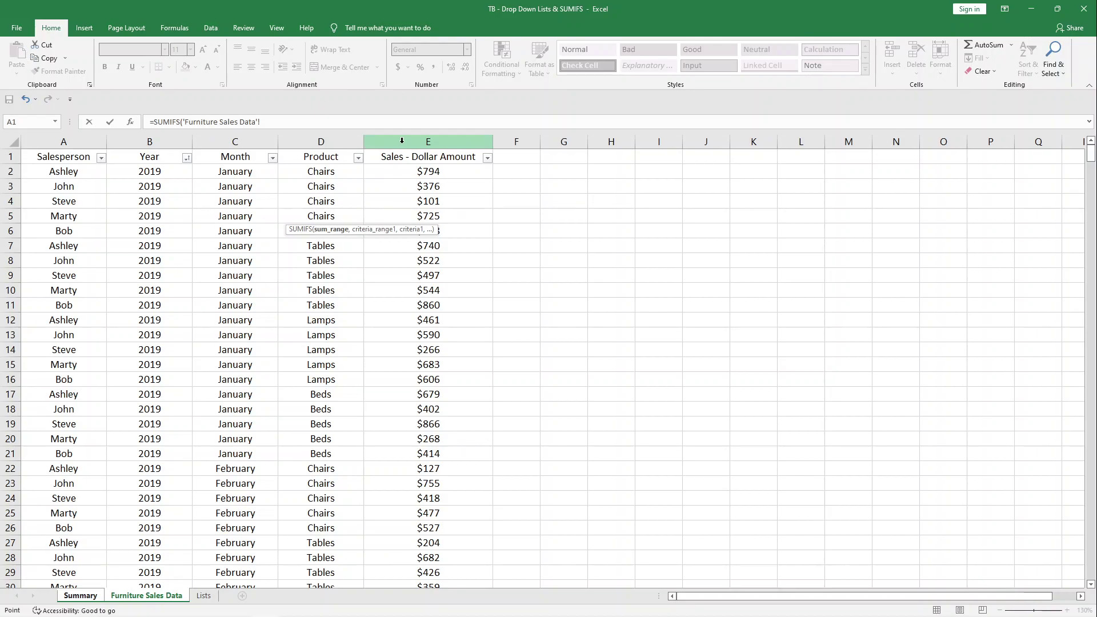
left_click(401, 141)
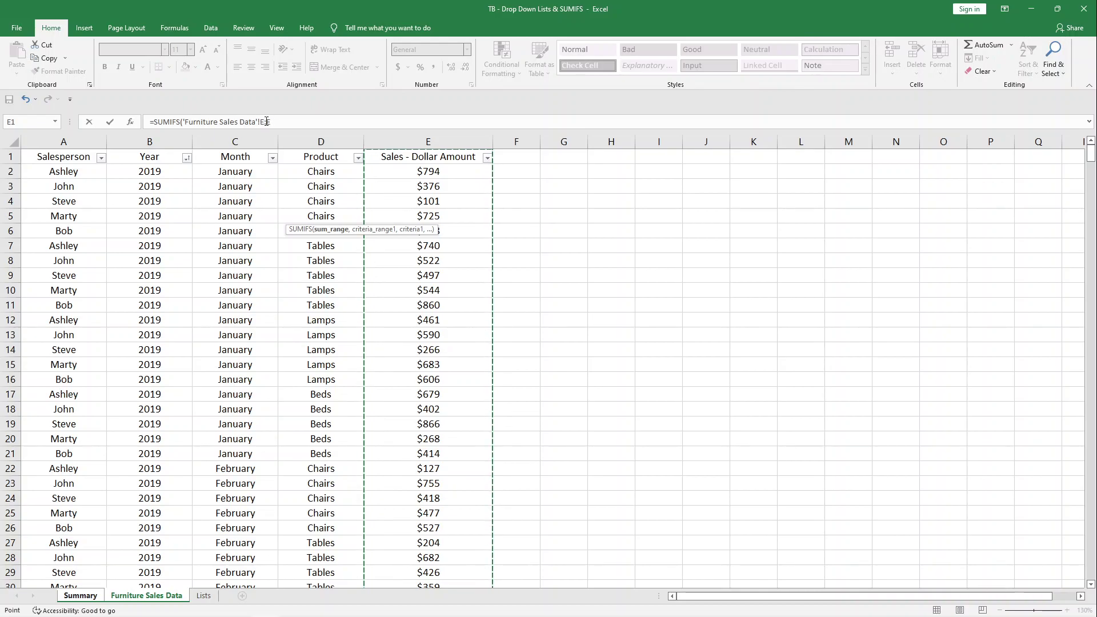
key("F4")
type(",")
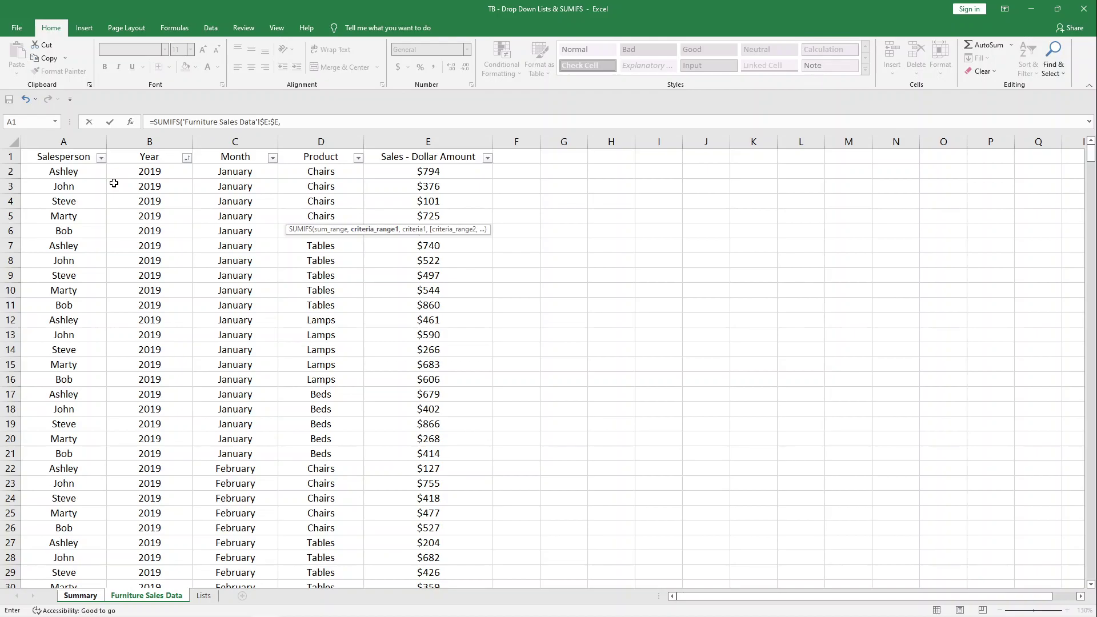
Step: Add the first criteria pair to the formula: Furniture Sales Data column $A:$A matched to Summary cell $B$5
left_click(64, 142)
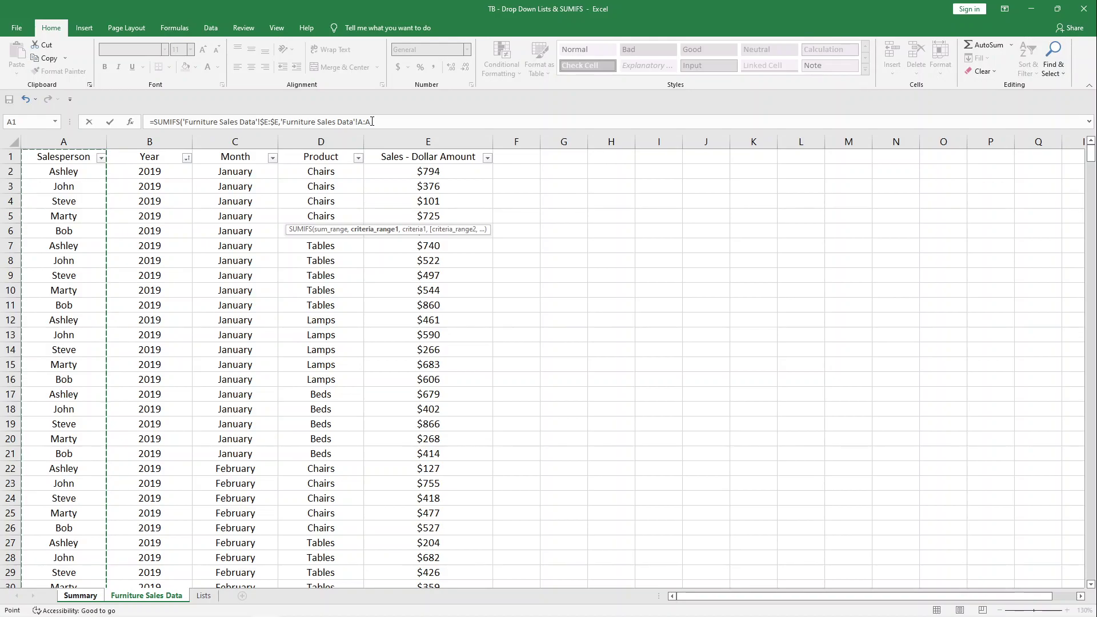
key("F4")
type(",")
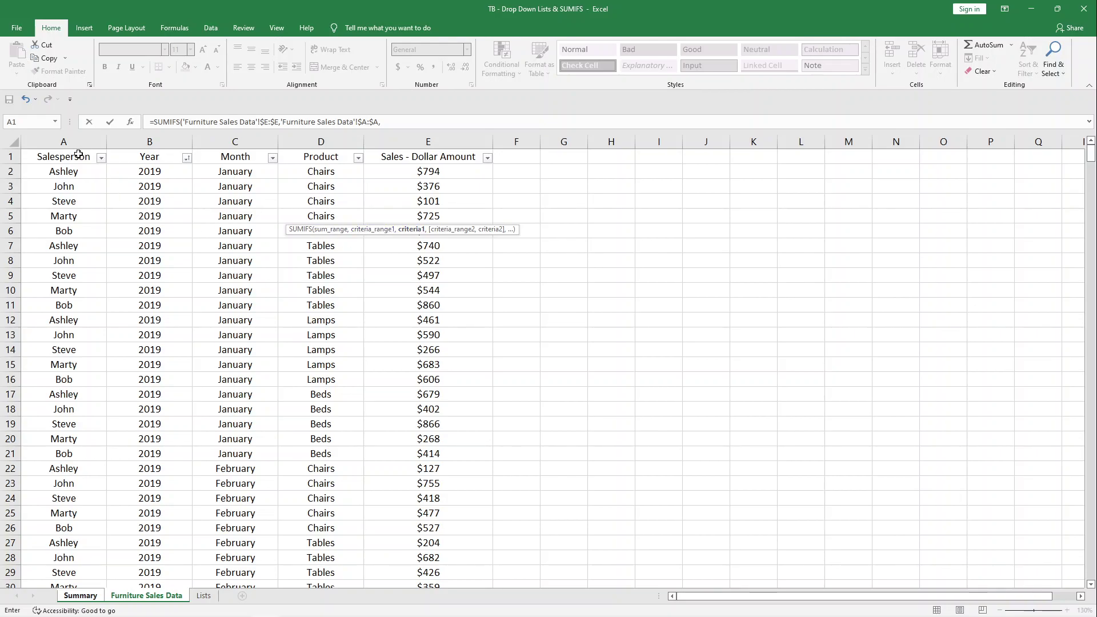
left_click(93, 596)
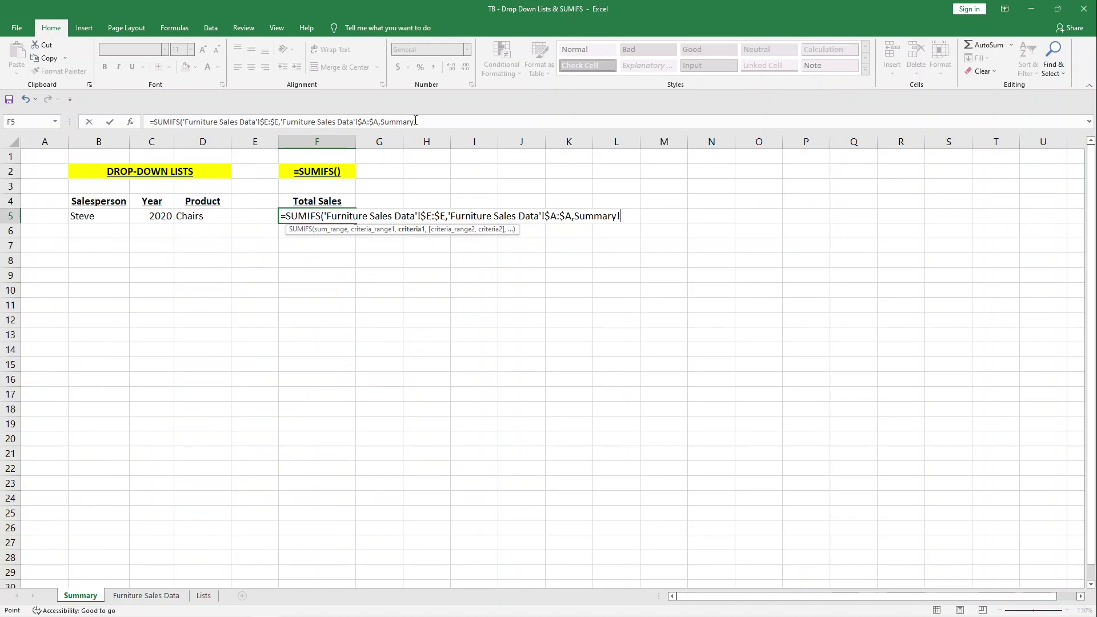
left_click(88, 216)
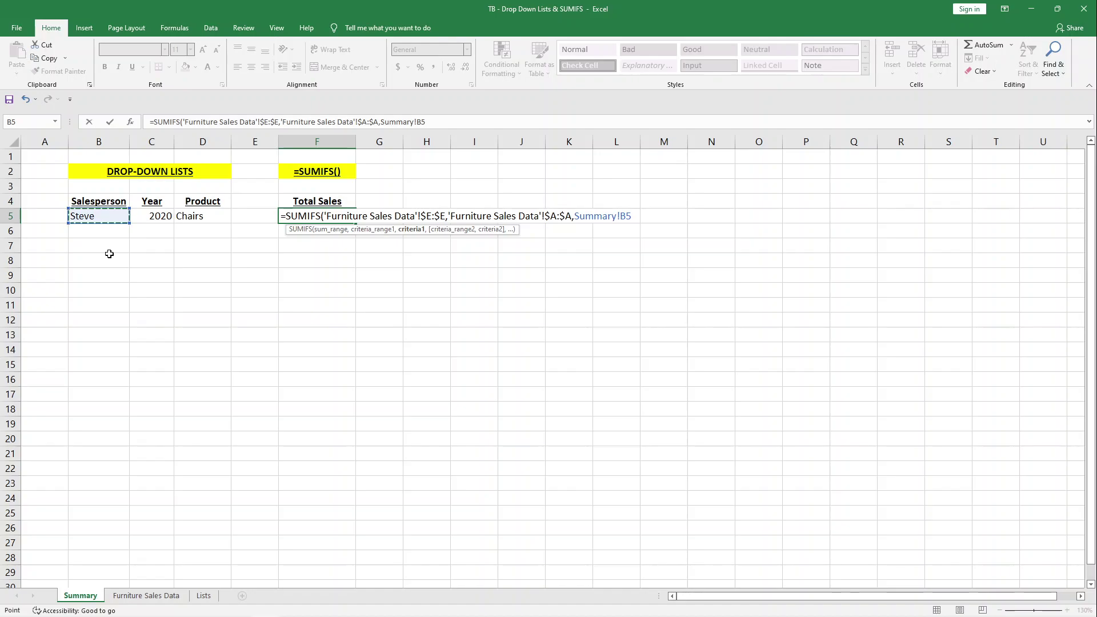
key("F4")
type(",")
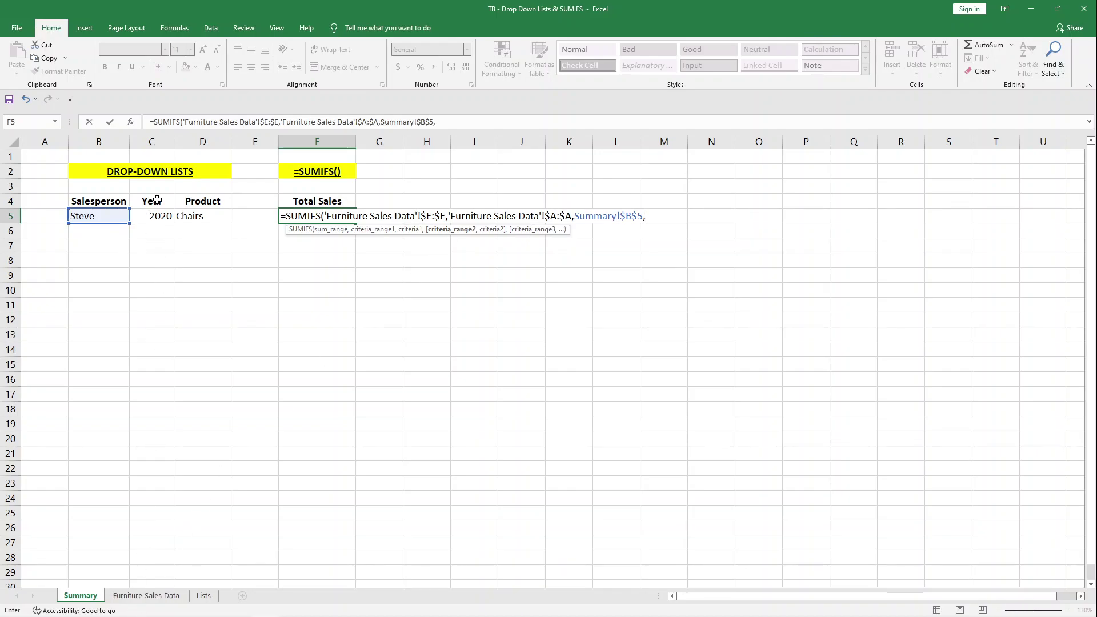
Step: Add the second criteria pair to the formula: Furniture Sales Data column $B:$B matched to Summary cell $C$5
left_click(151, 594)
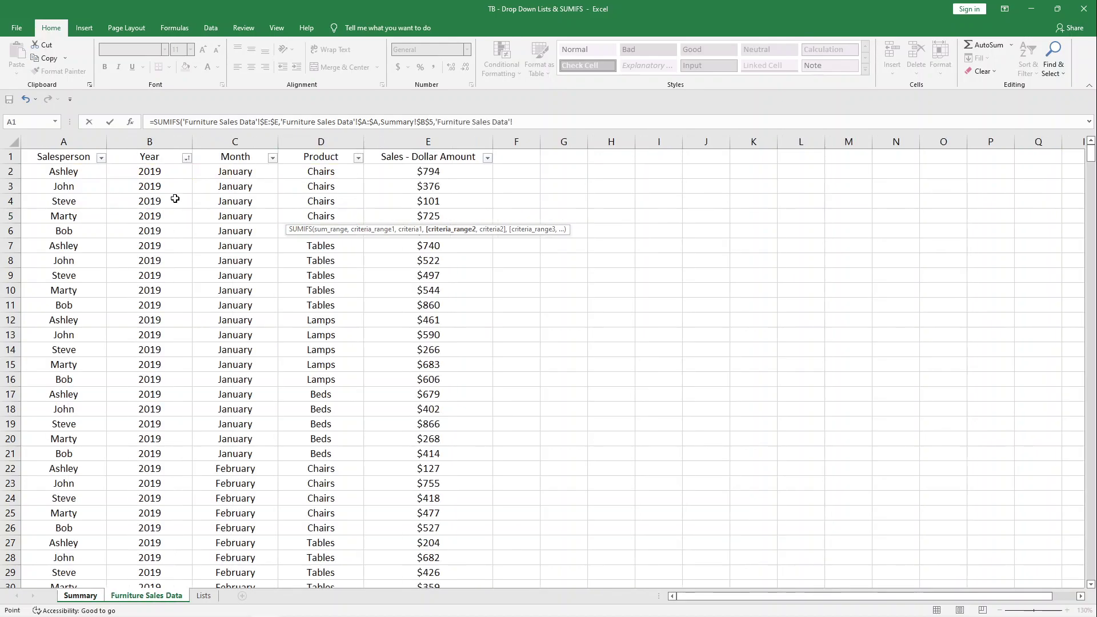
left_click(149, 140)
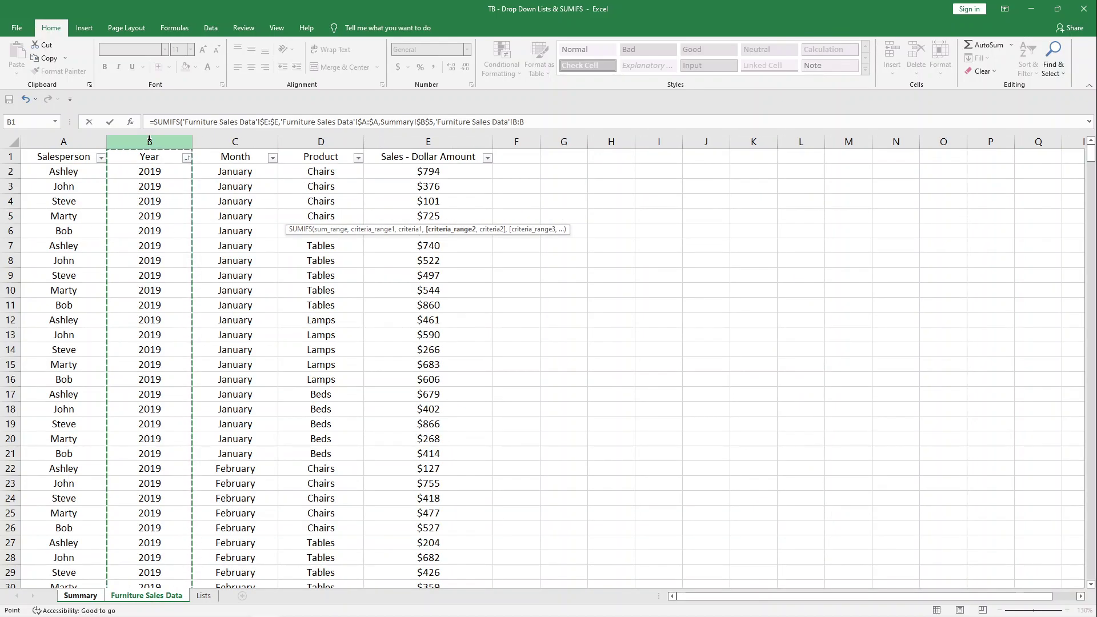
key("F4")
key("F4")
type(",")
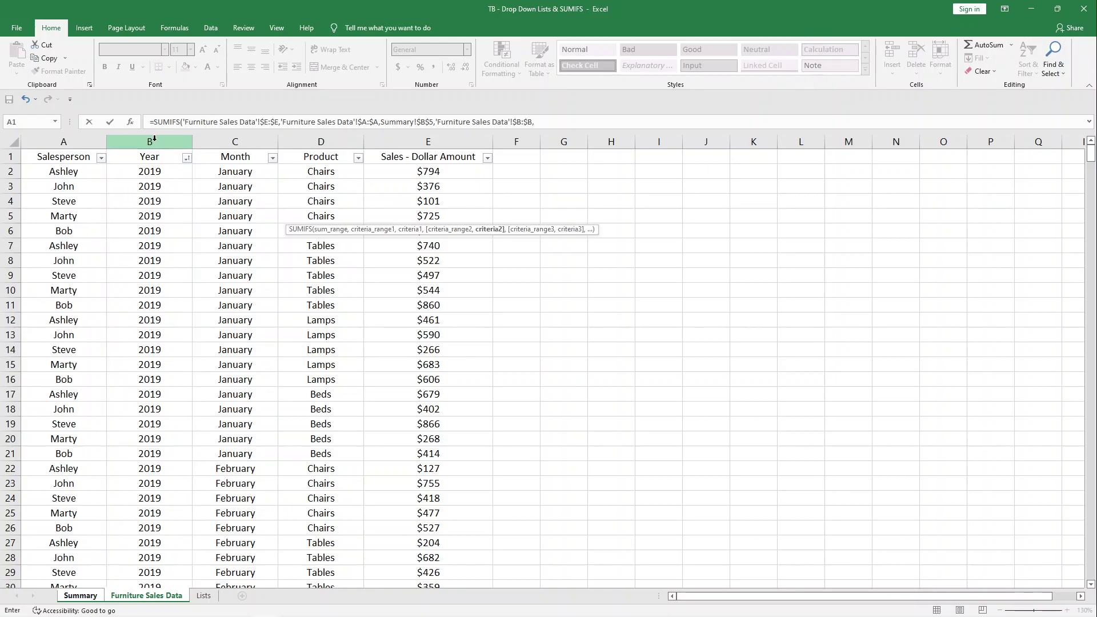
left_click(93, 600)
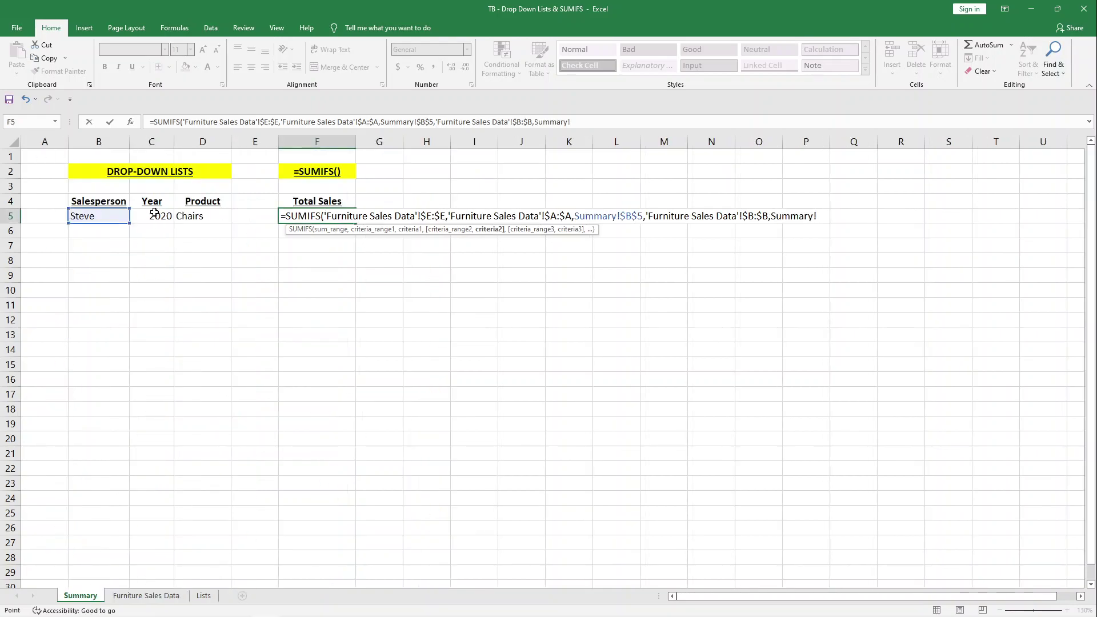
left_click(154, 213)
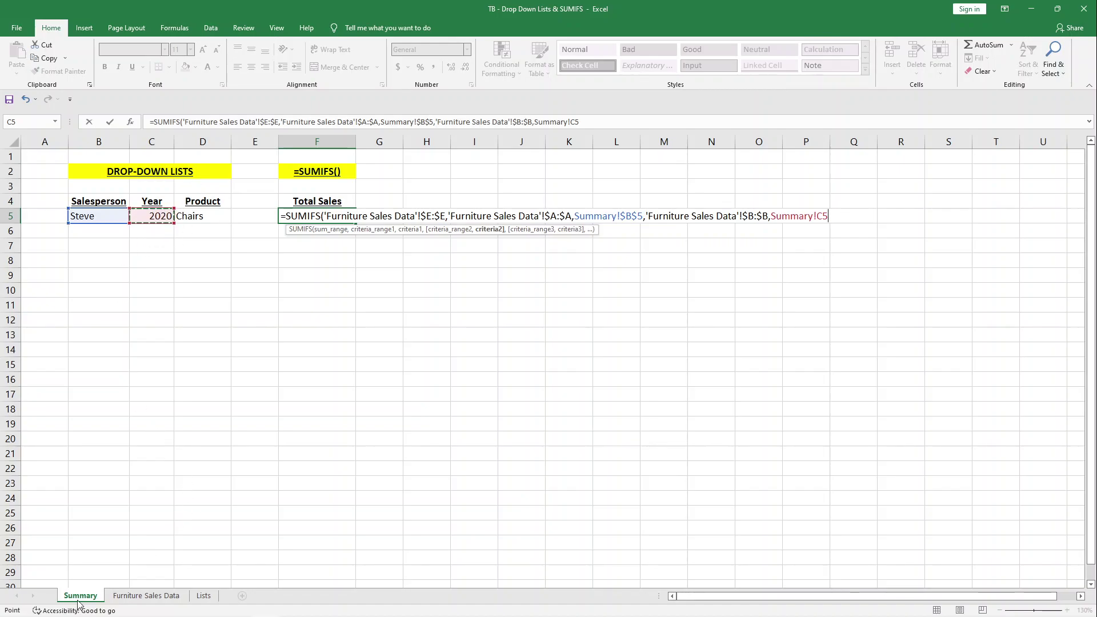
key("F4")
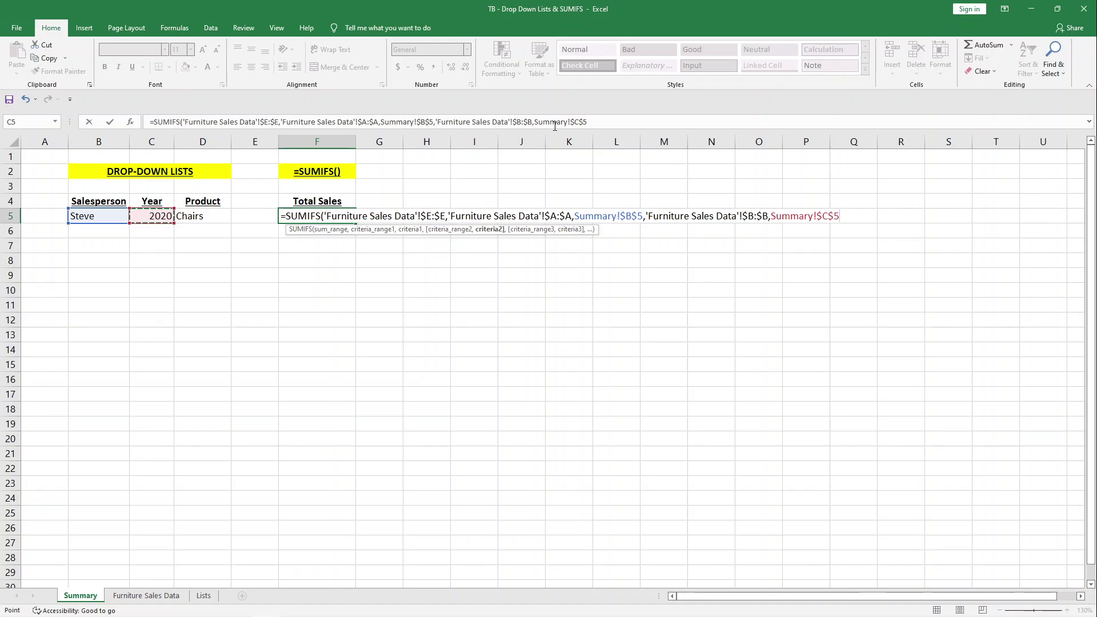
type(",'Furniture Sales Data'!")
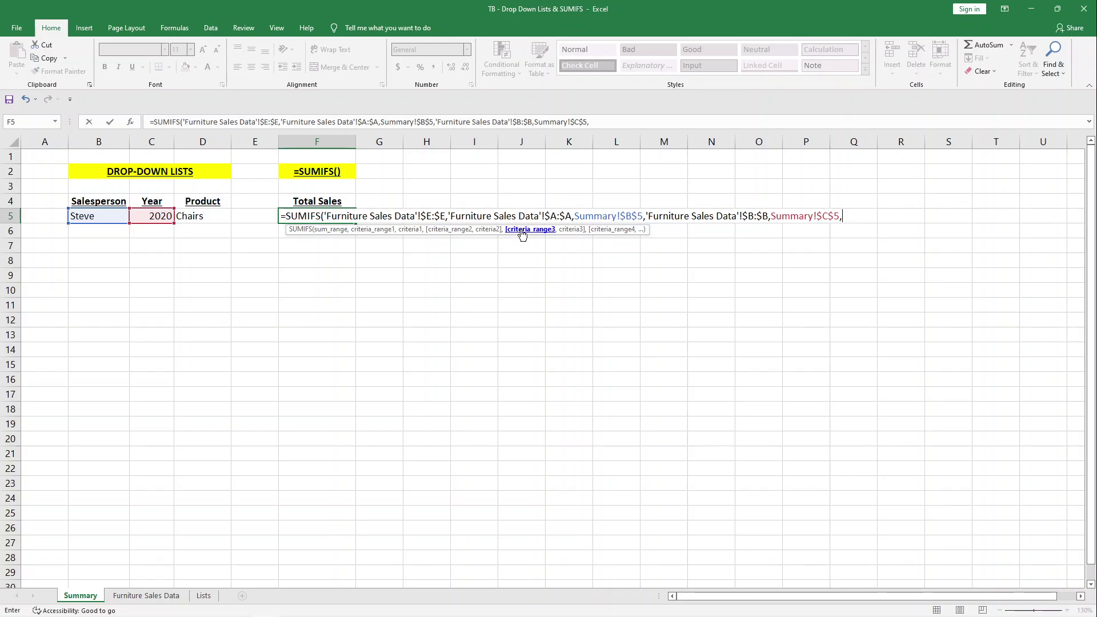
Step: Add the third criteria pair, Furniture Sales Data column $D:$D matched to Summary cell $D$5, then close and enter the SUMIFS formula
left_click(142, 595)
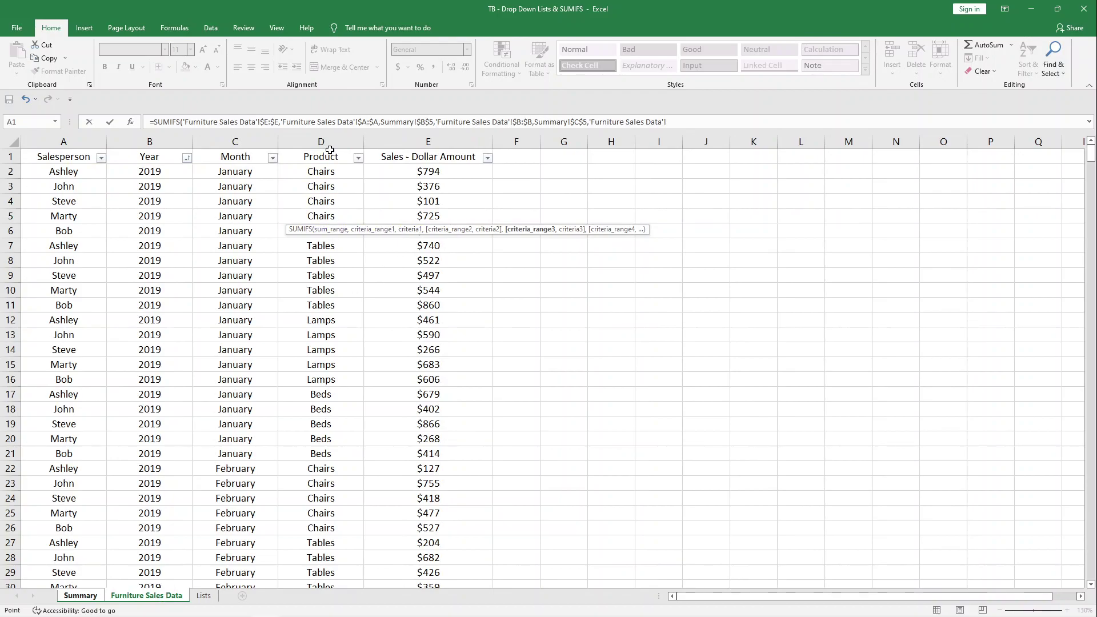
left_click(325, 139)
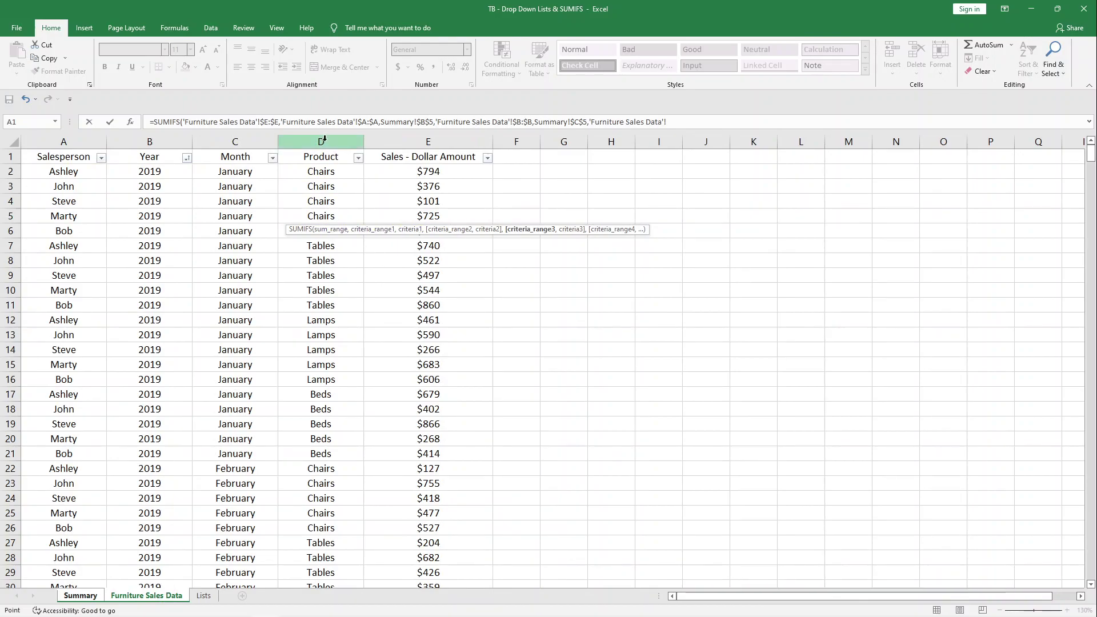
left_click(324, 138)
key("F4")
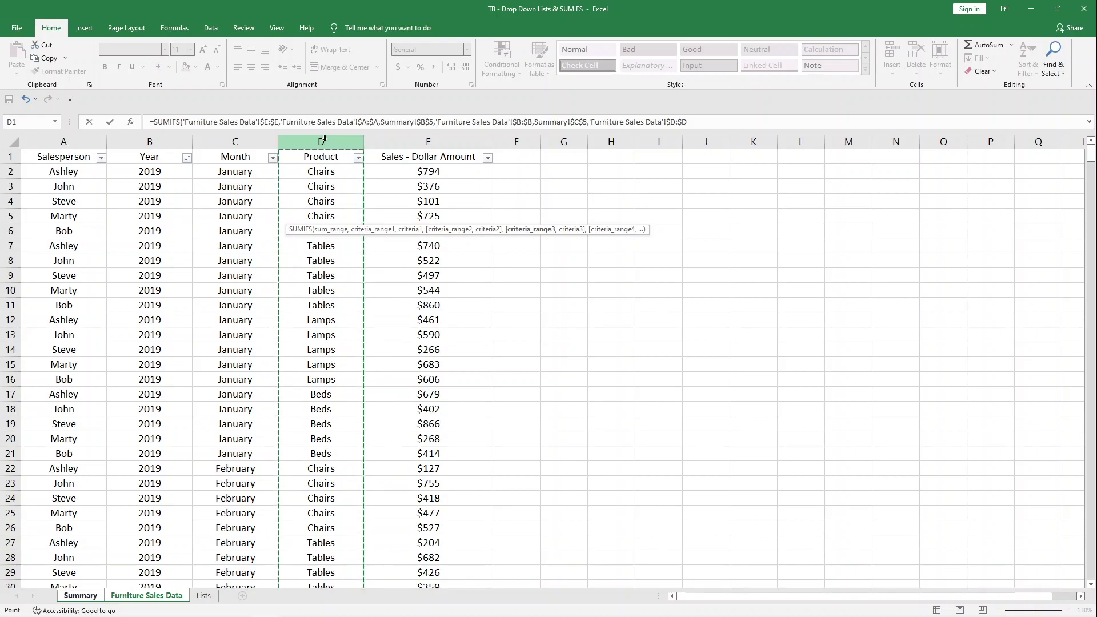
type(",")
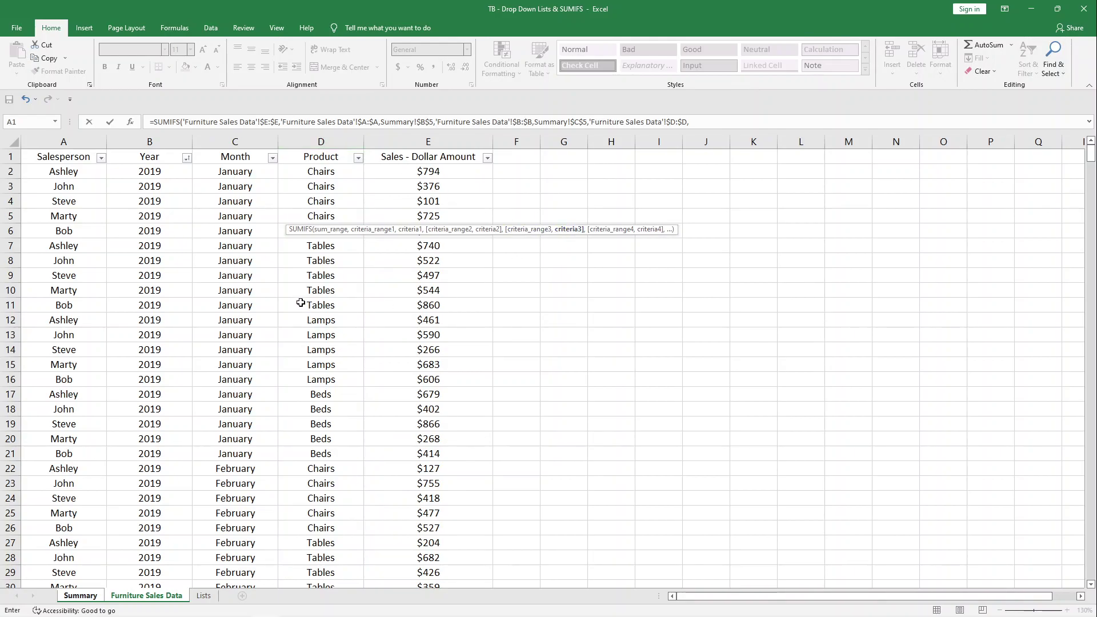
left_click(80, 596)
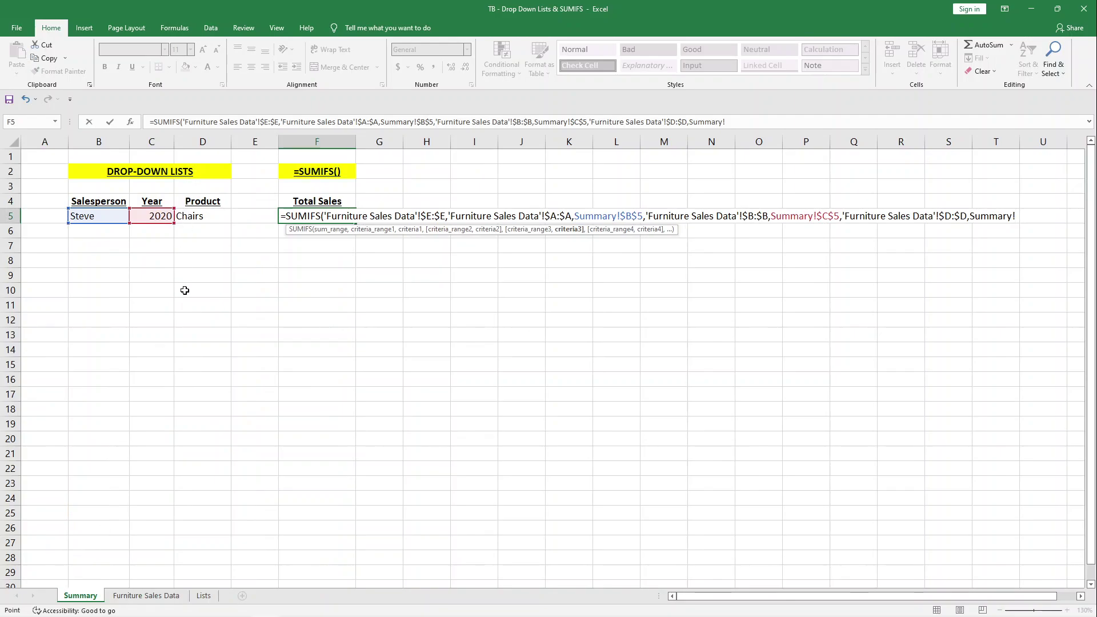
left_click(191, 214)
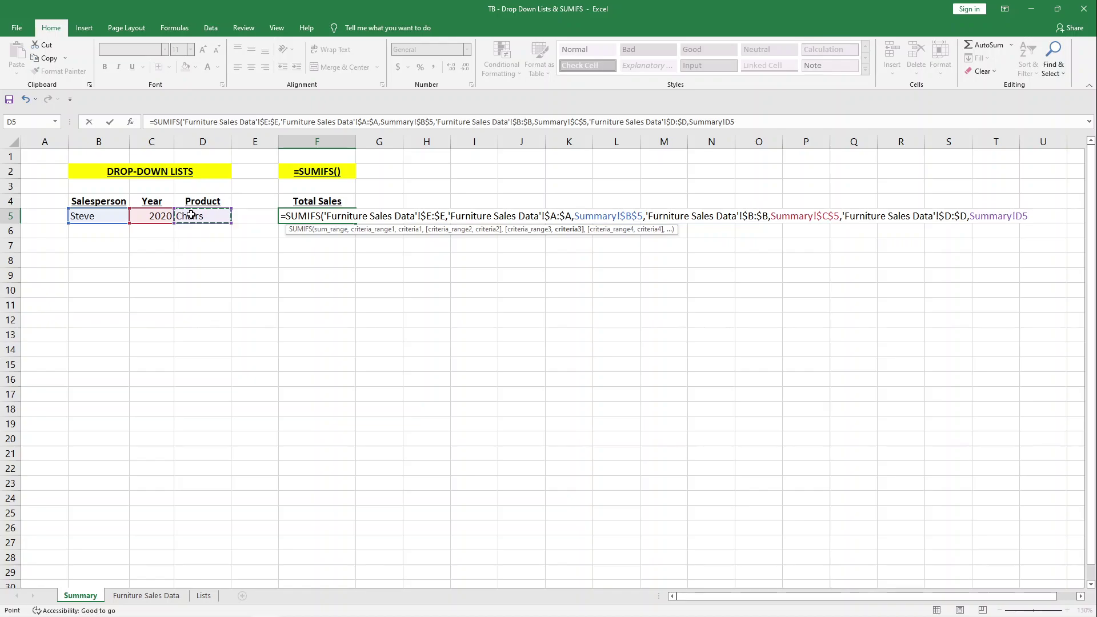
key("F4")
type(")")
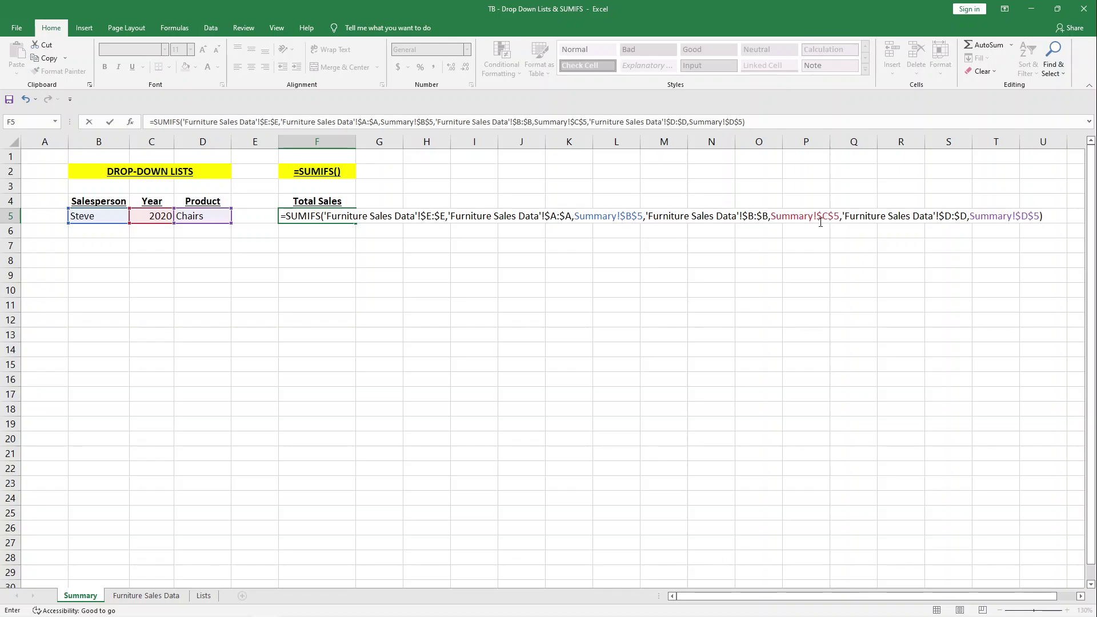
left_click_drag(849, 215, 964, 217)
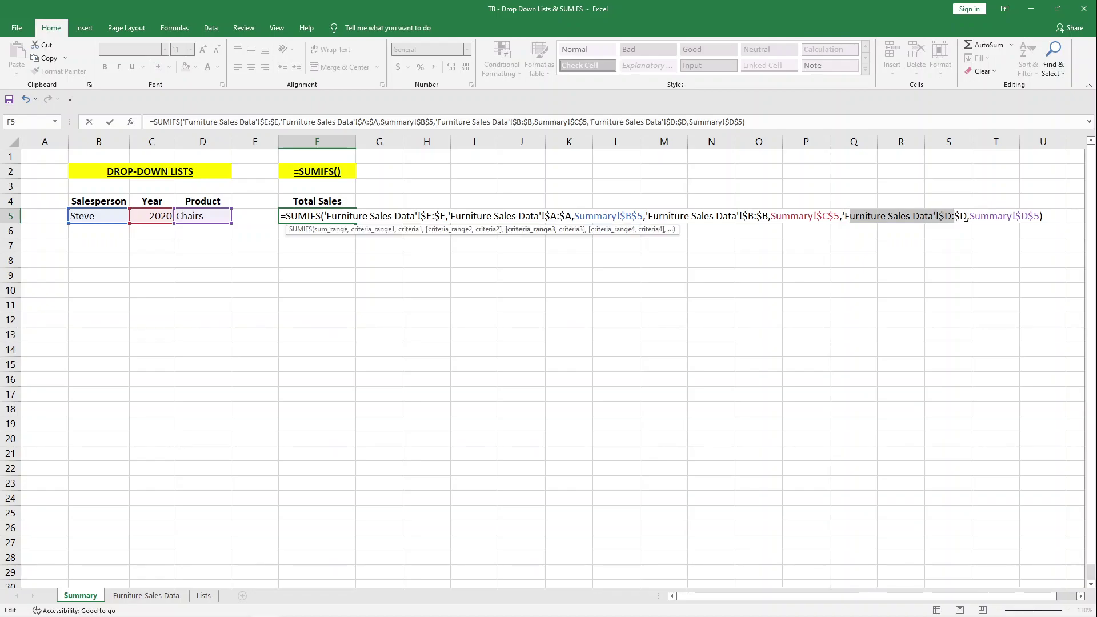
left_click_drag(989, 216, 1029, 212)
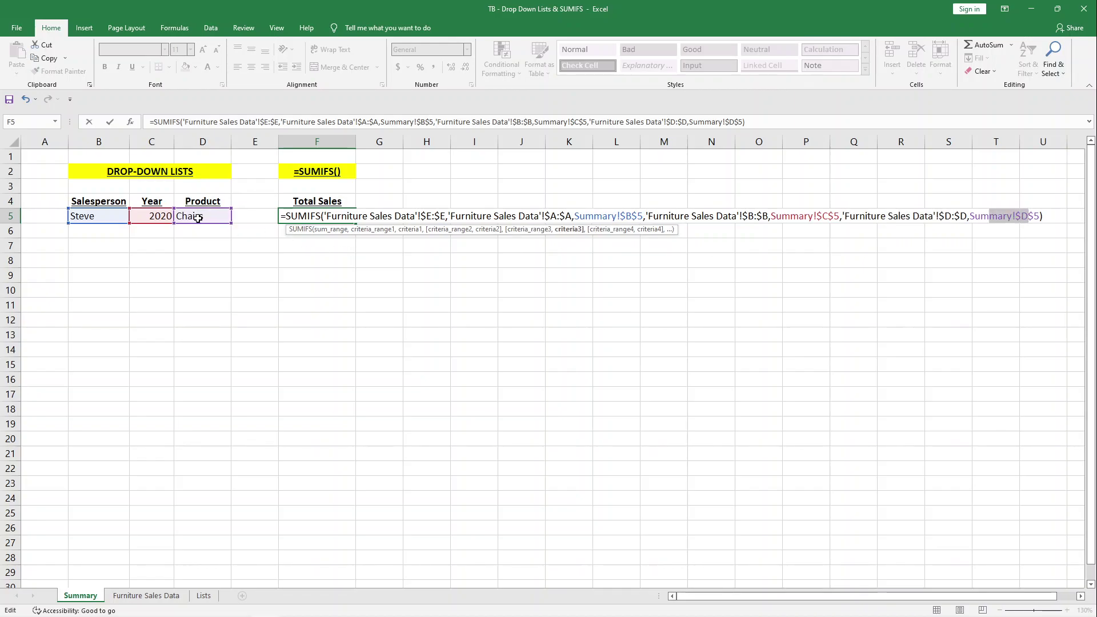
key("Return")
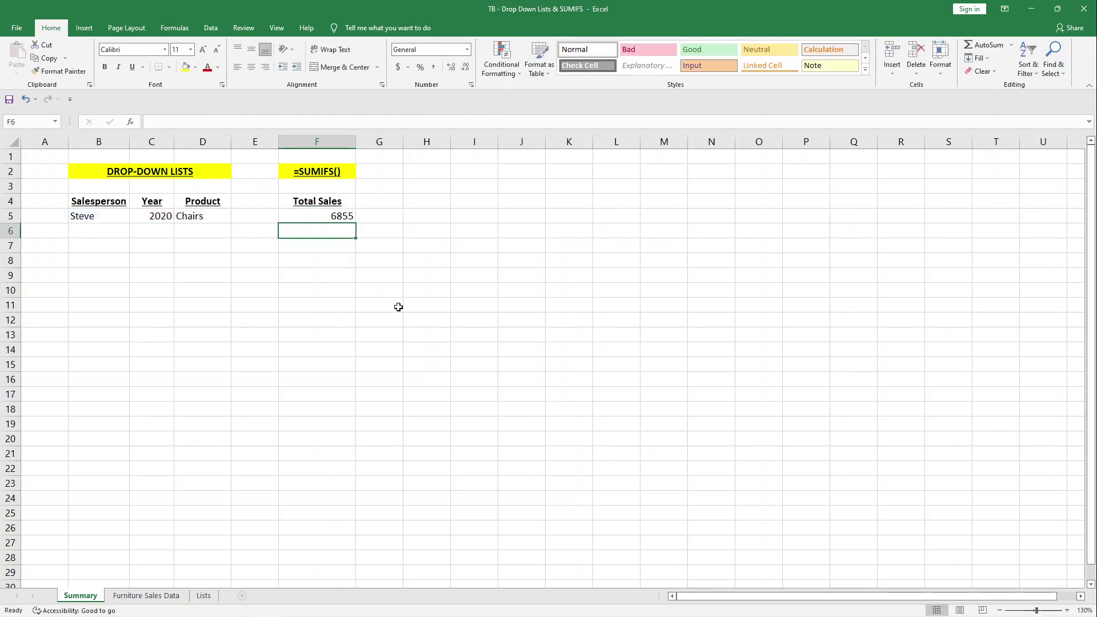
Step: Apply the Accounting dollar format to the Total Sales result in F5 and check its formula's cell references
left_click(313, 214)
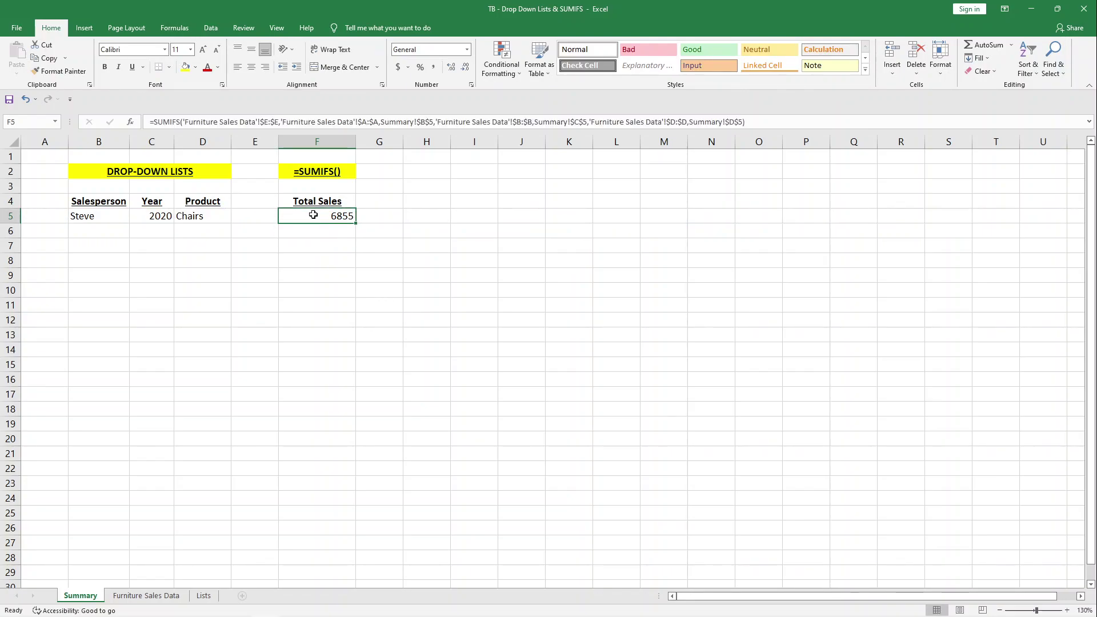
left_click(397, 68)
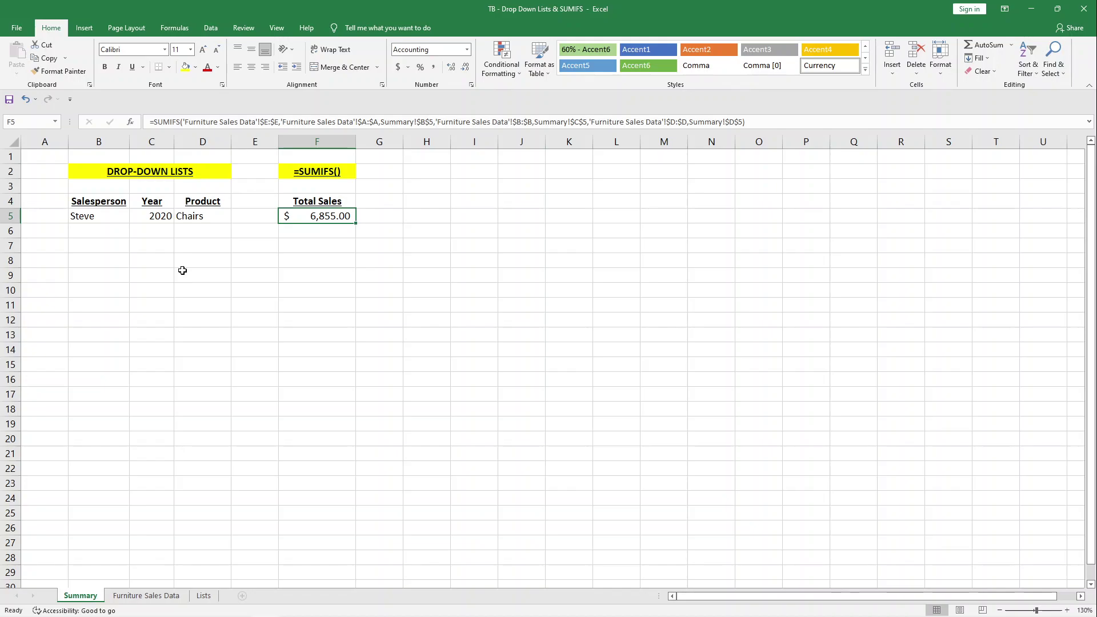
left_click(255, 122)
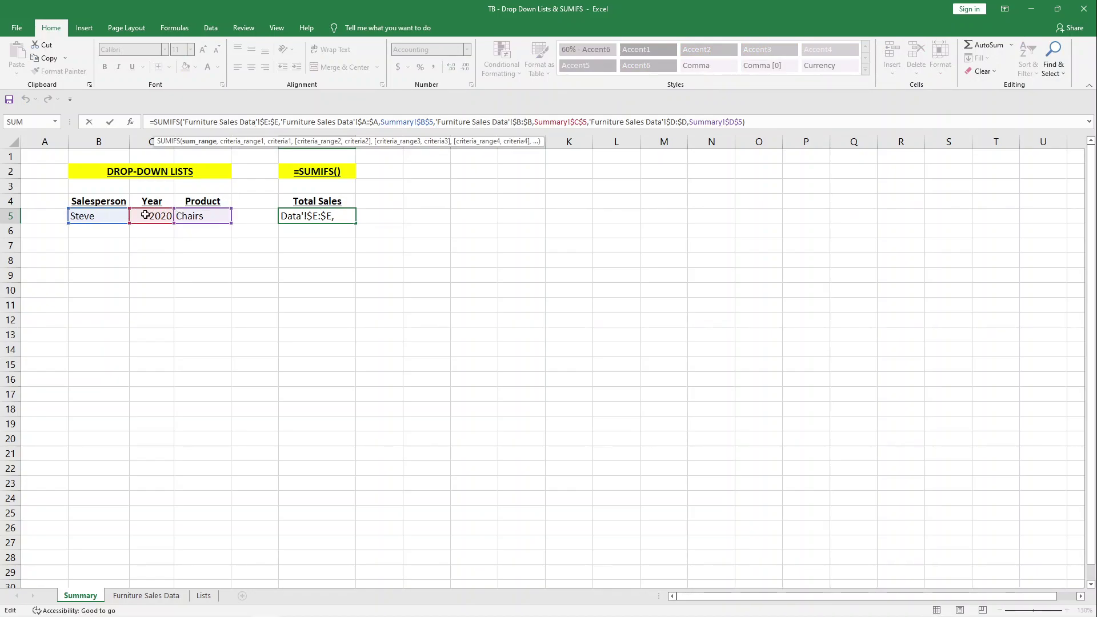
left_click(188, 246)
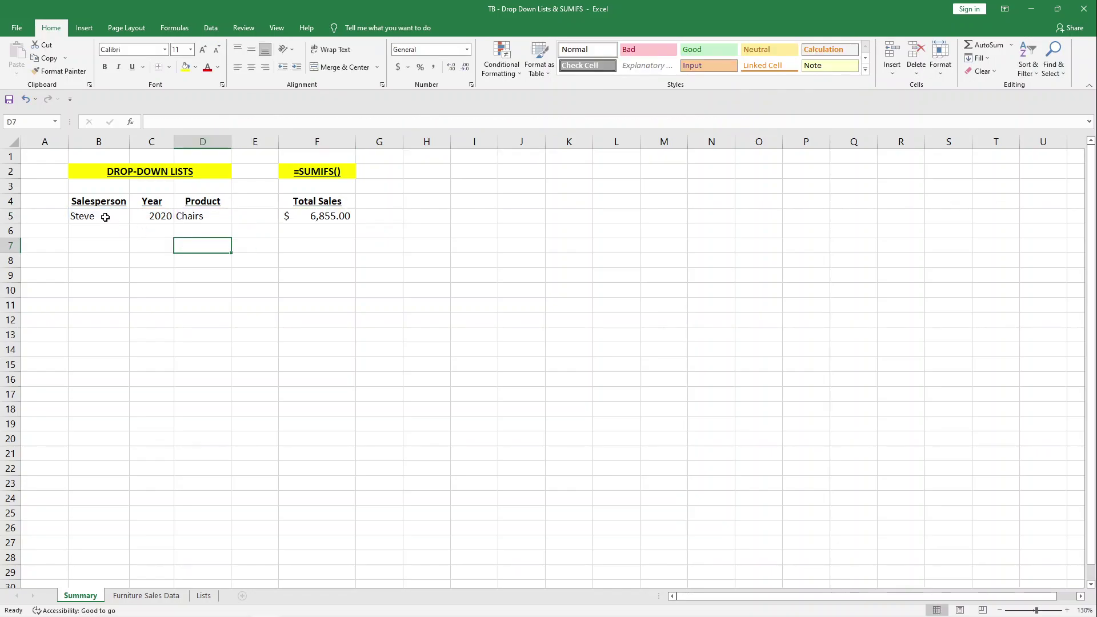
Step: Examine the available Salesperson, Year and Product filter values on the Furniture Sales Data sheet without filtering, and return to Summary
left_click(143, 595)
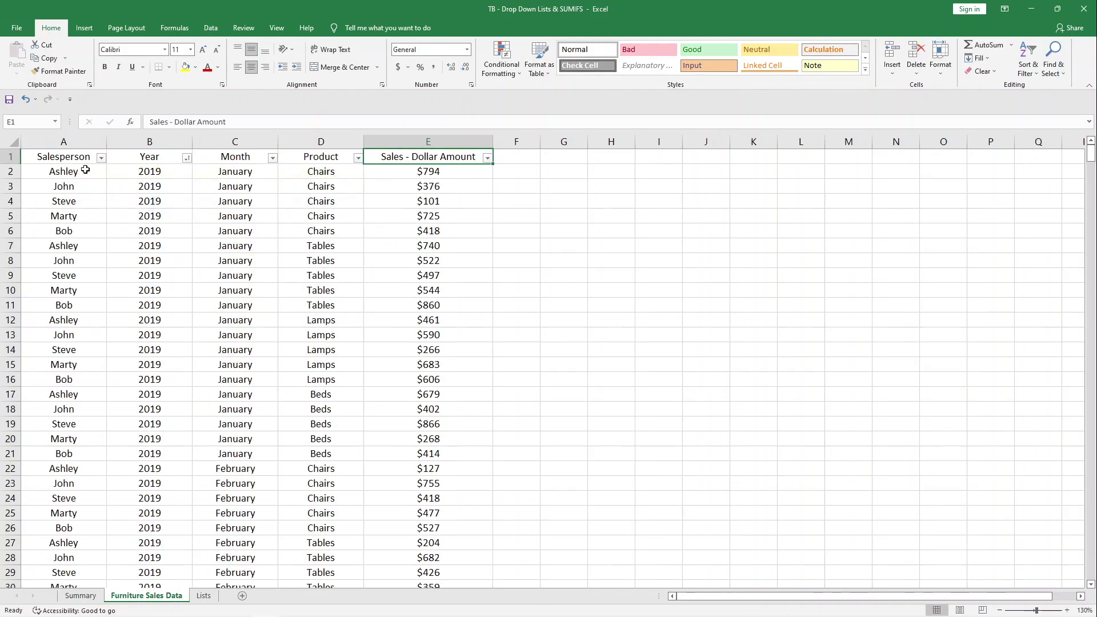
left_click(100, 158)
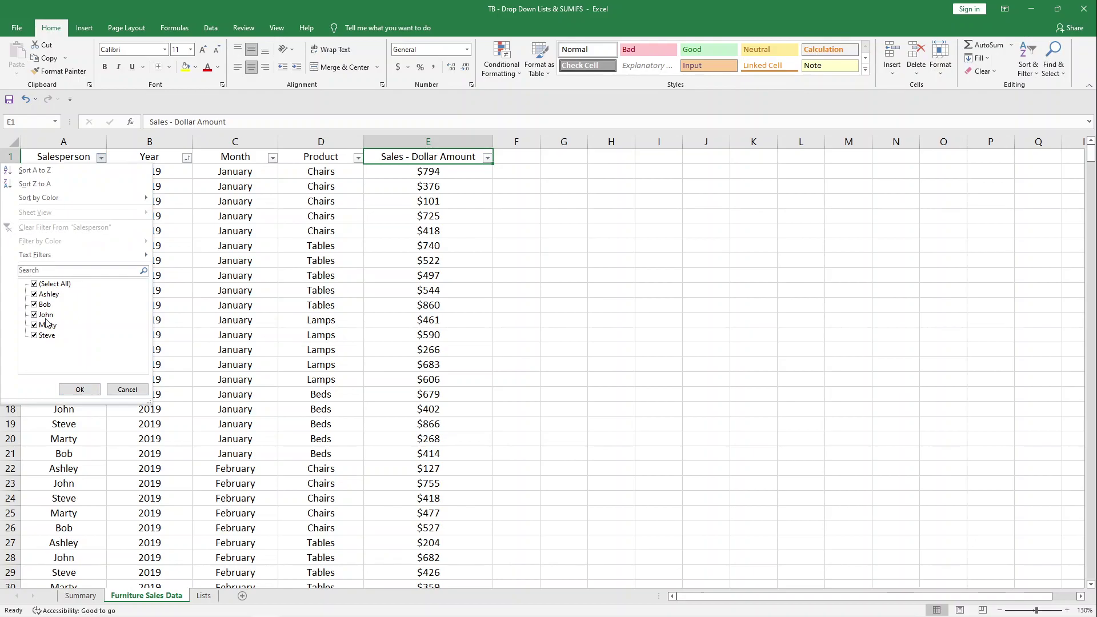
left_click(187, 160)
left_click(186, 158)
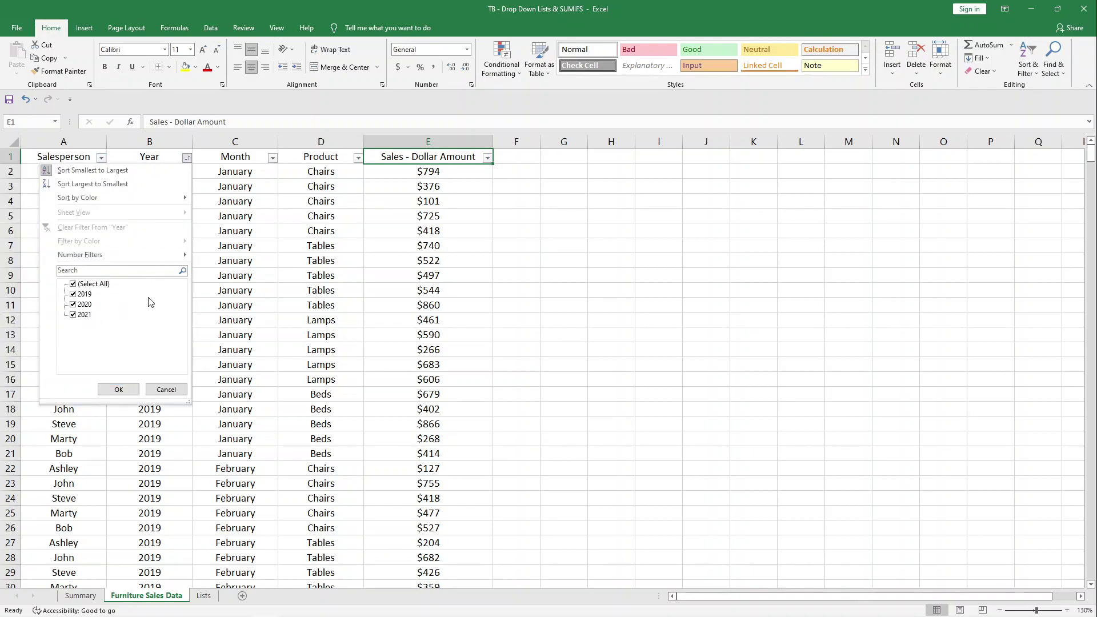
left_click(117, 389)
left_click(358, 157)
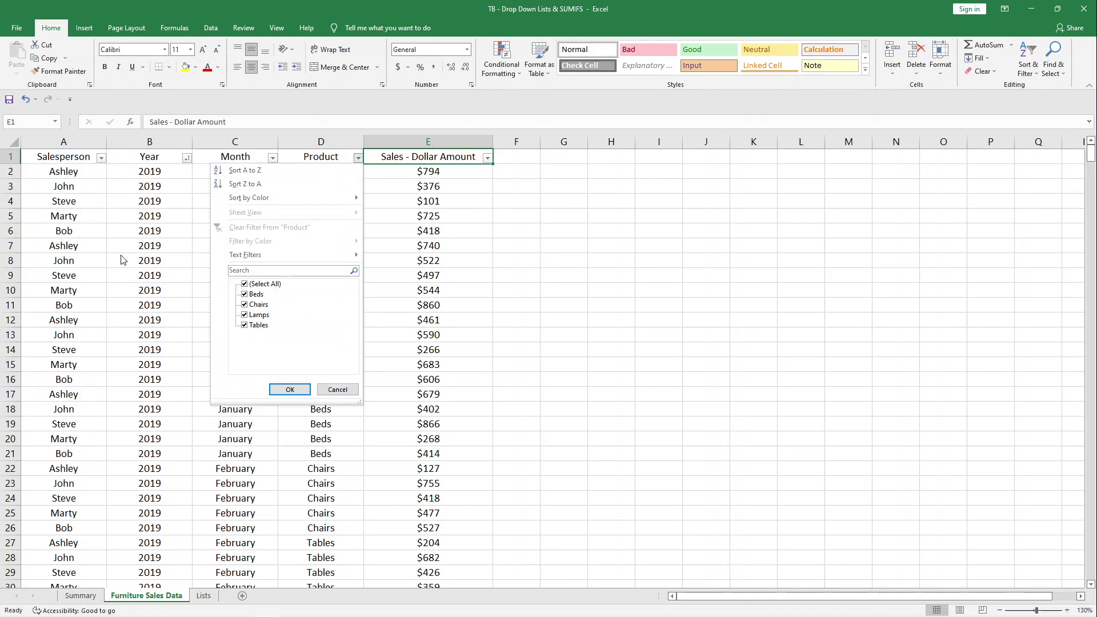
left_click(290, 389)
left_click(80, 596)
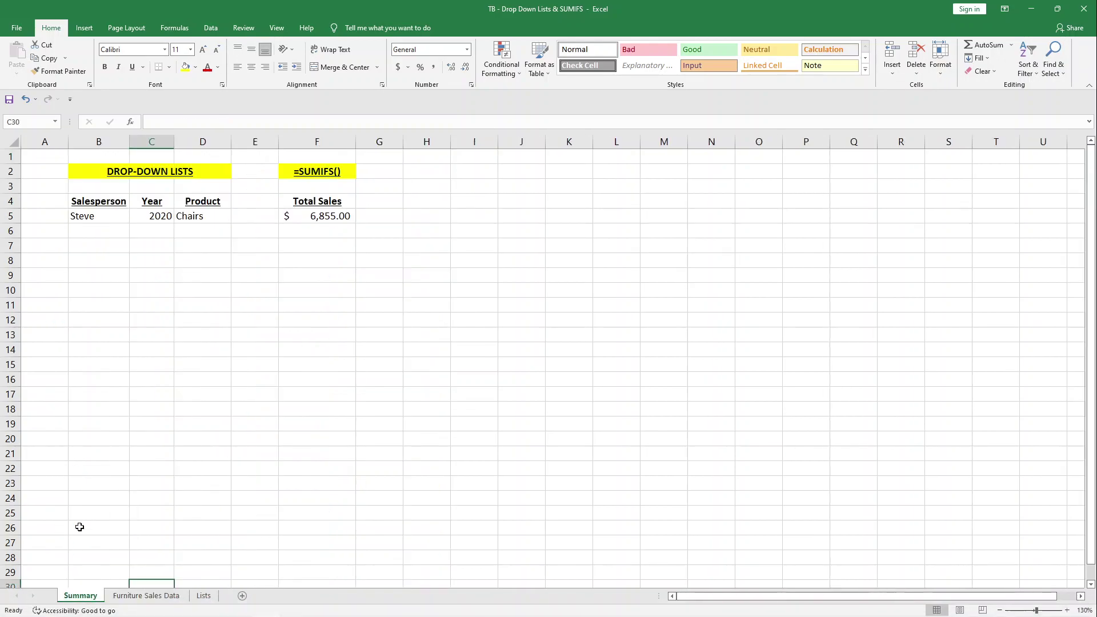
Step: Look over the salesperson, year and product cells B5, C5 and D5, leaving B5 selected
left_click(99, 216)
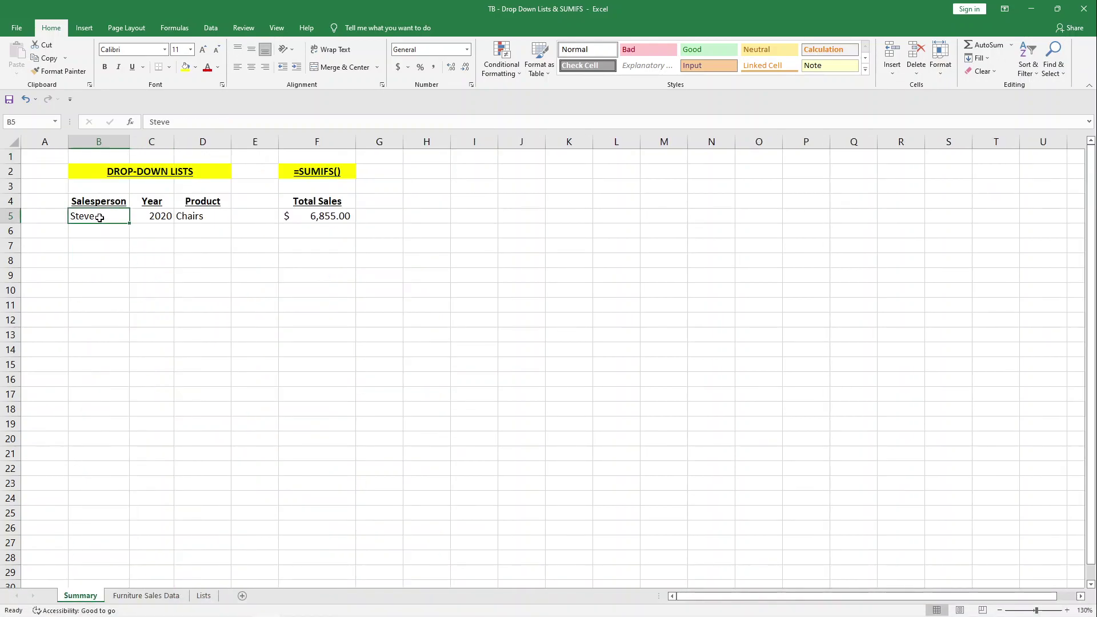
left_click(155, 215)
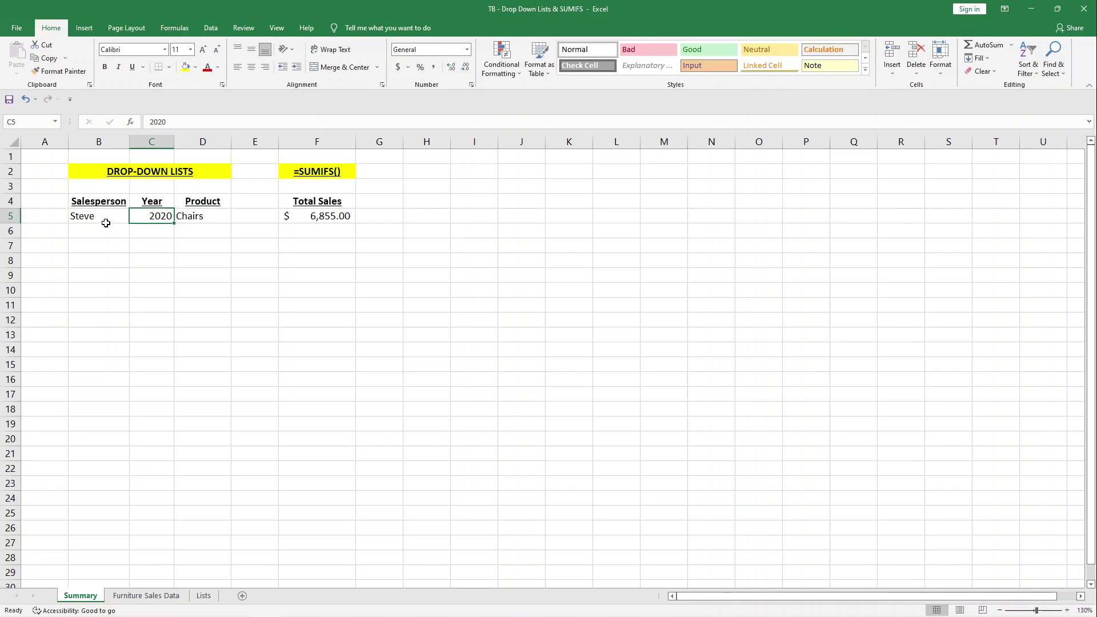
left_click(111, 212)
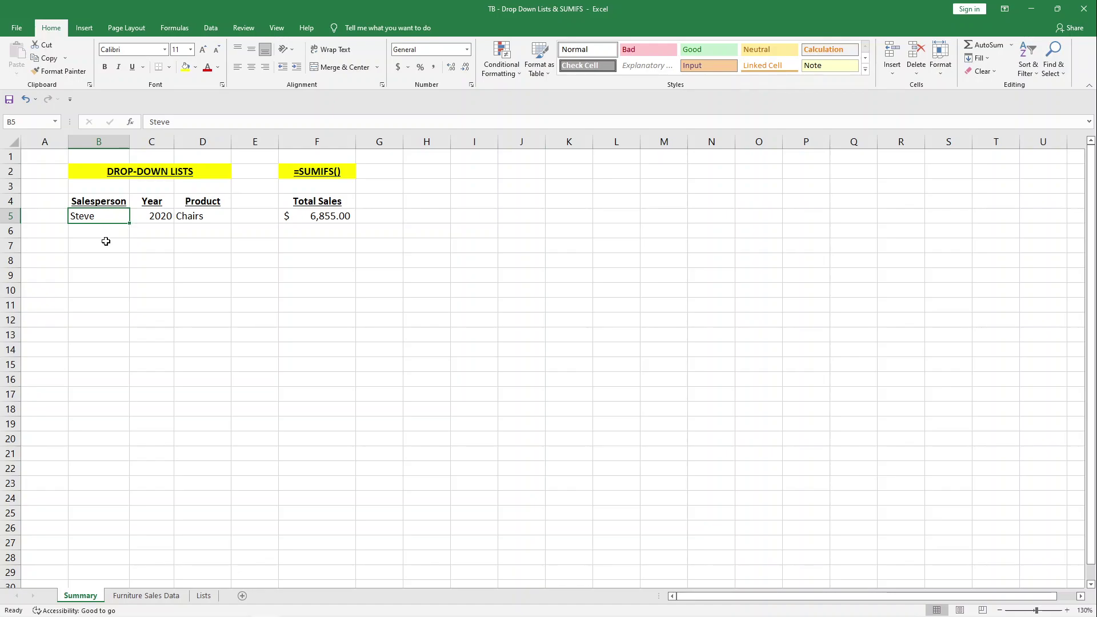
left_click(152, 216)
left_click(178, 216)
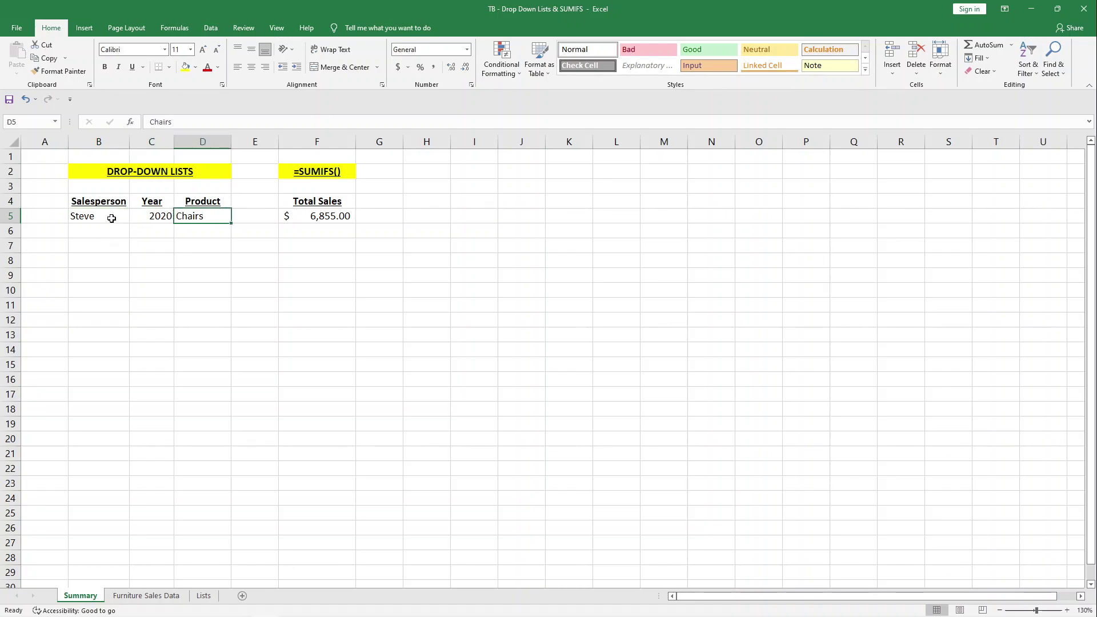
left_click(111, 218)
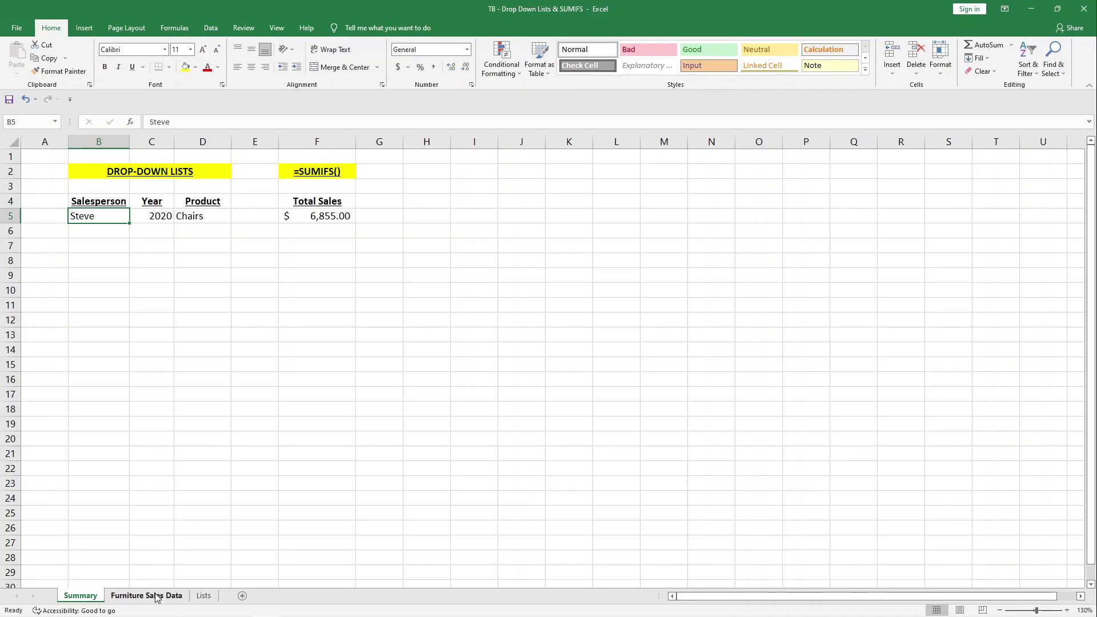
Step: Review the salesperson, year and product entries on the Lists sheet and compare them with the Furniture Sales Data columns
left_click(203, 595)
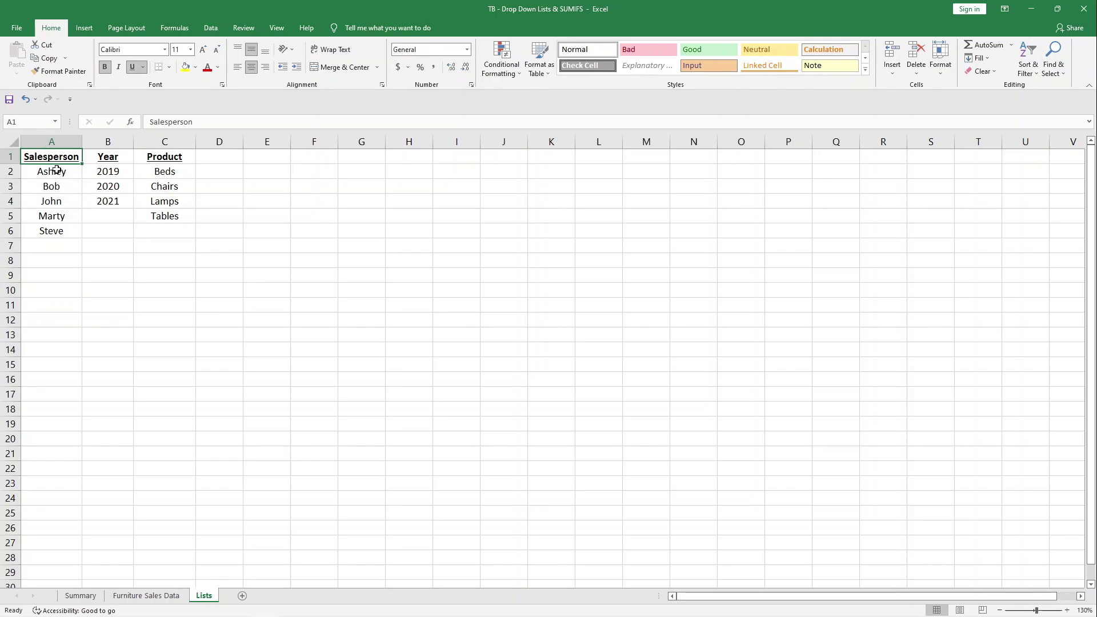
left_click(151, 594)
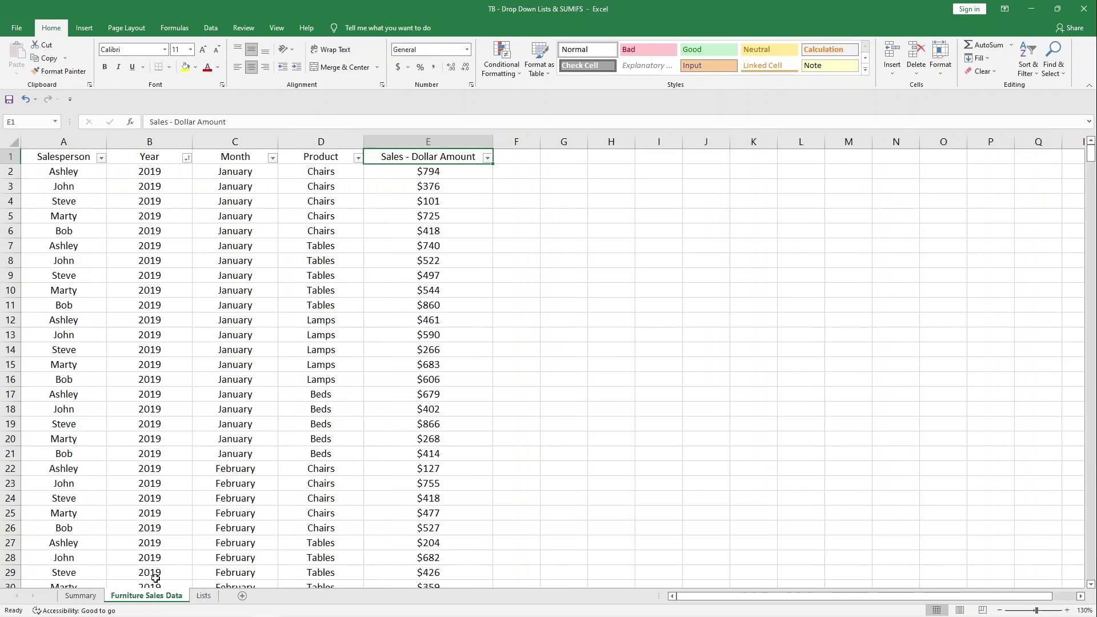
left_click(102, 158)
left_click(205, 605)
left_click(203, 595)
left_click_drag(59, 170, 57, 230)
left_click_drag(106, 172, 107, 202)
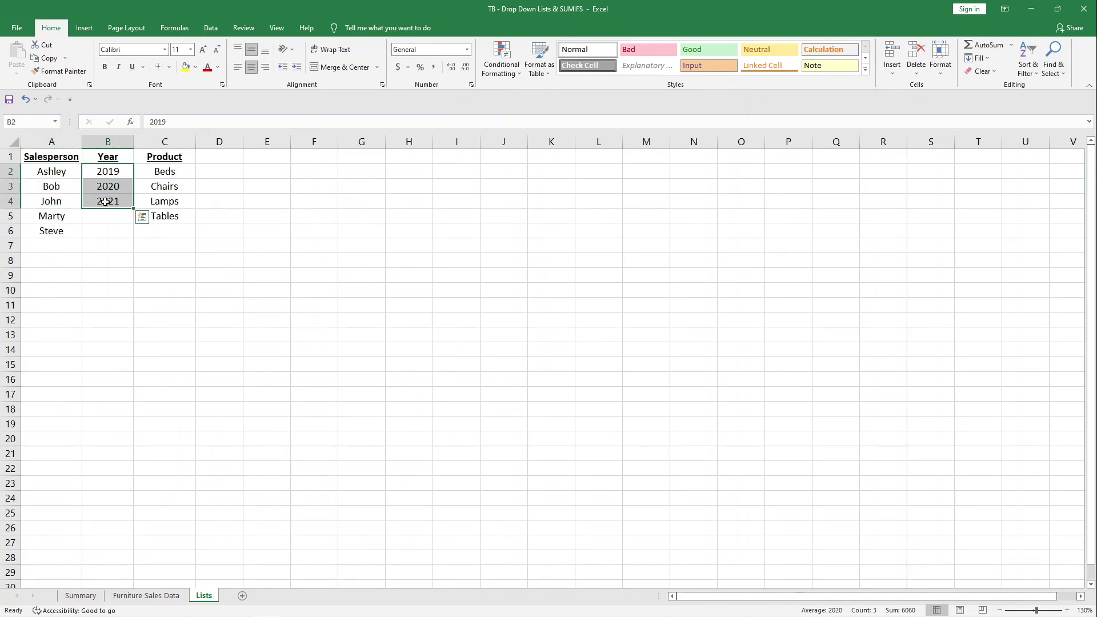
left_click_drag(170, 171, 183, 217)
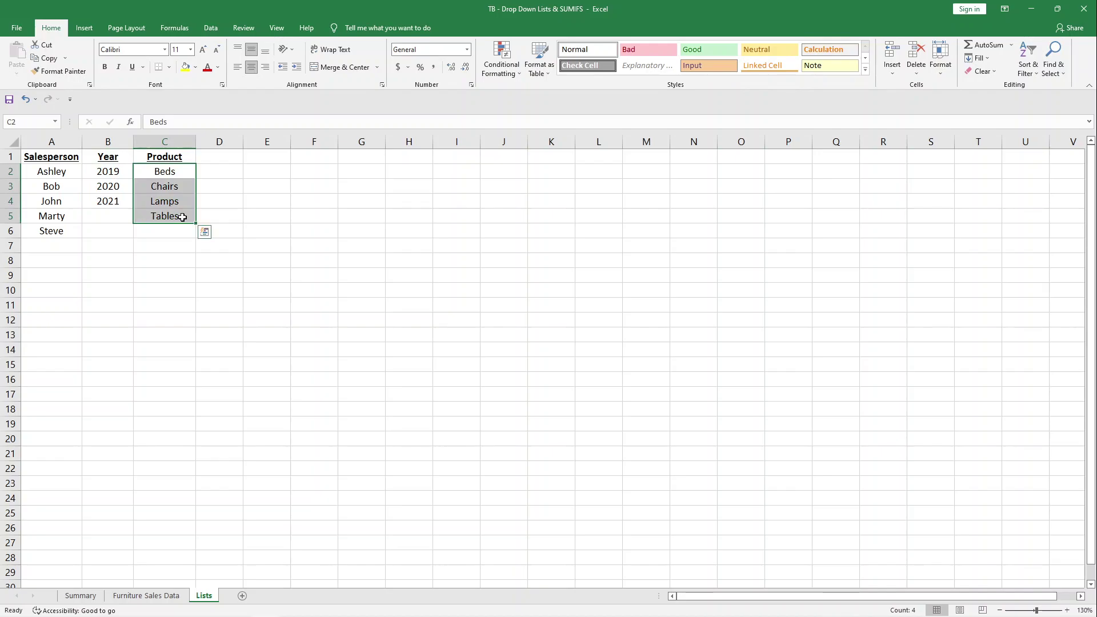
left_click(74, 159)
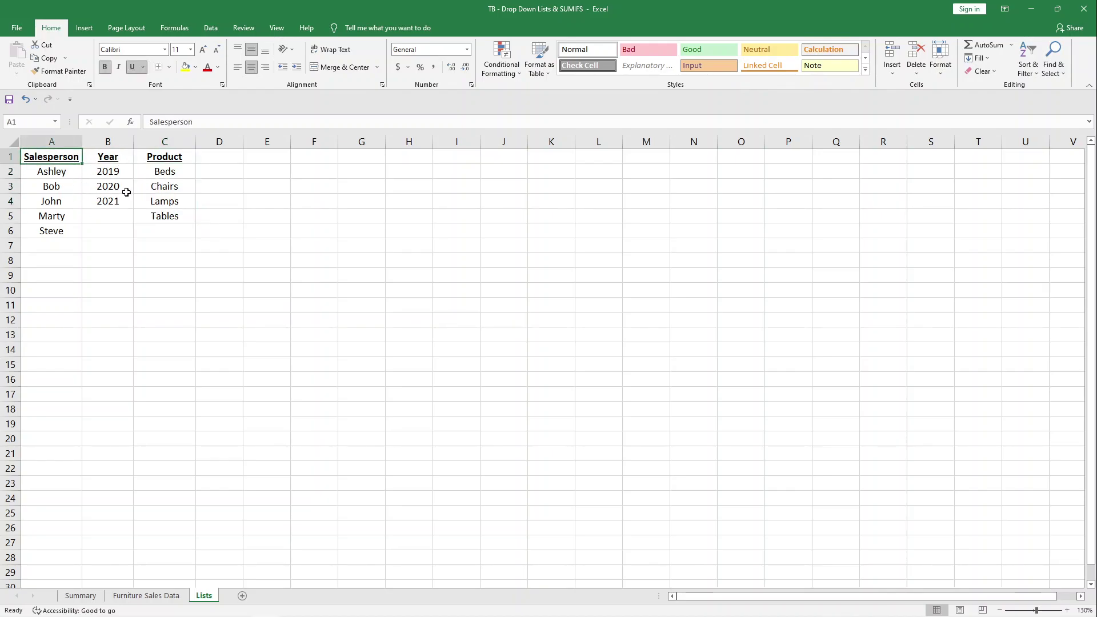
Step: Add a List data validation to salesperson cell B5 on the Summary sheet, with source =Lists!$A$2:$A$6
left_click(80, 595)
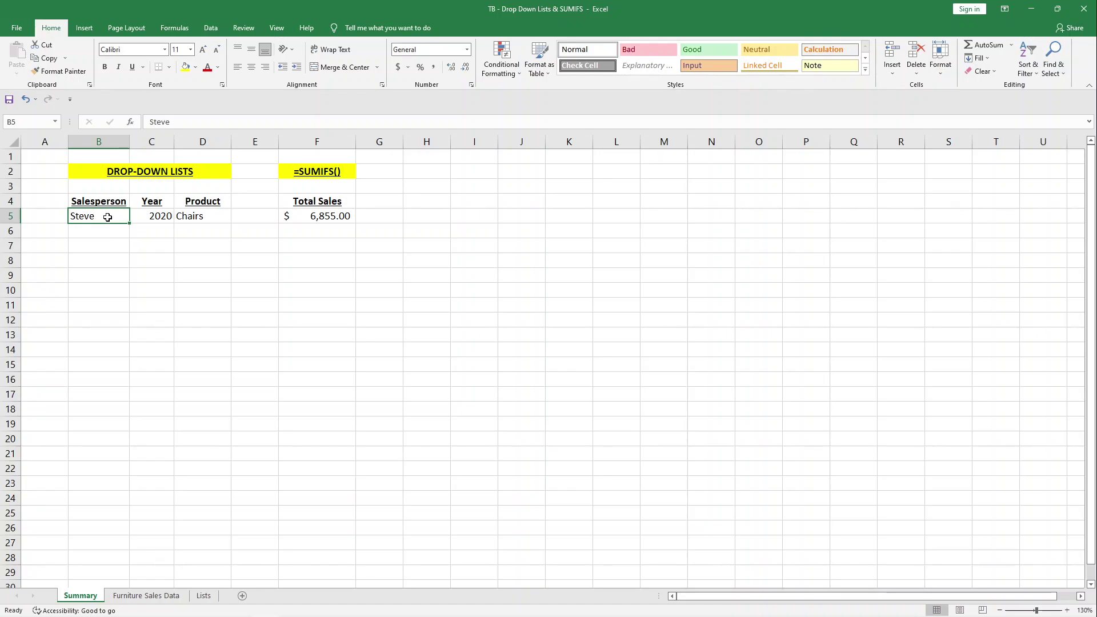
left_click(212, 28)
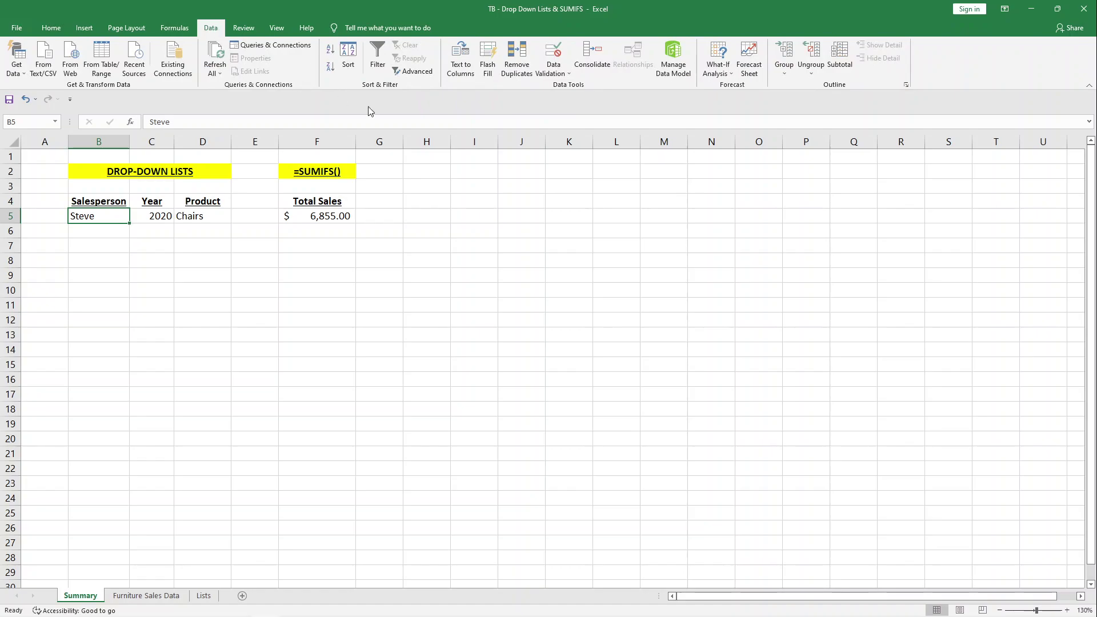
left_click(544, 75)
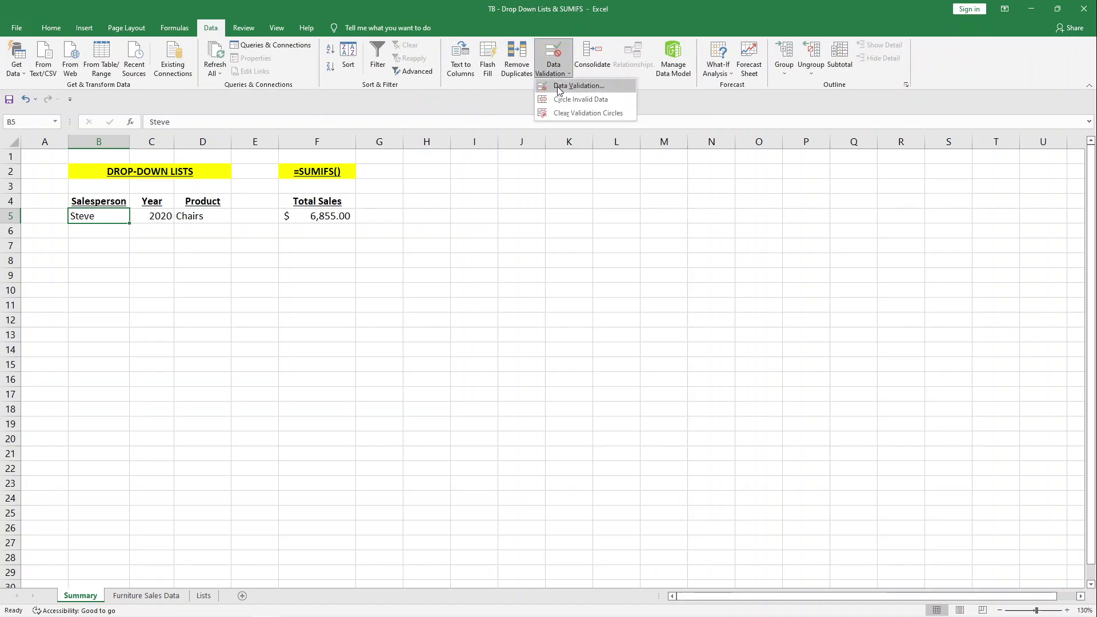
left_click(559, 89)
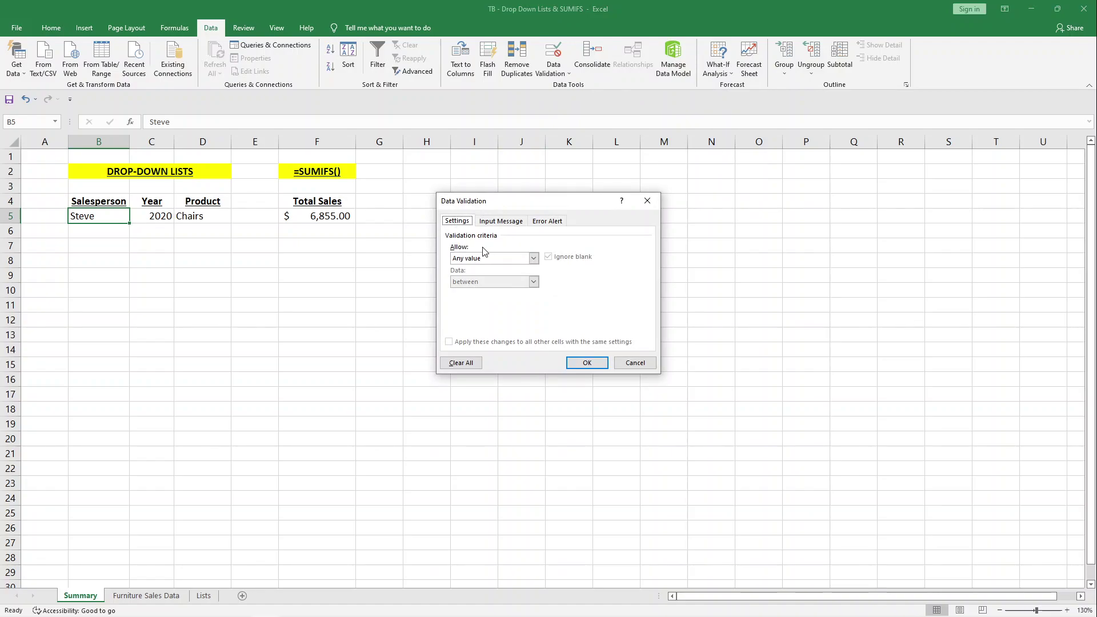
left_click(532, 258)
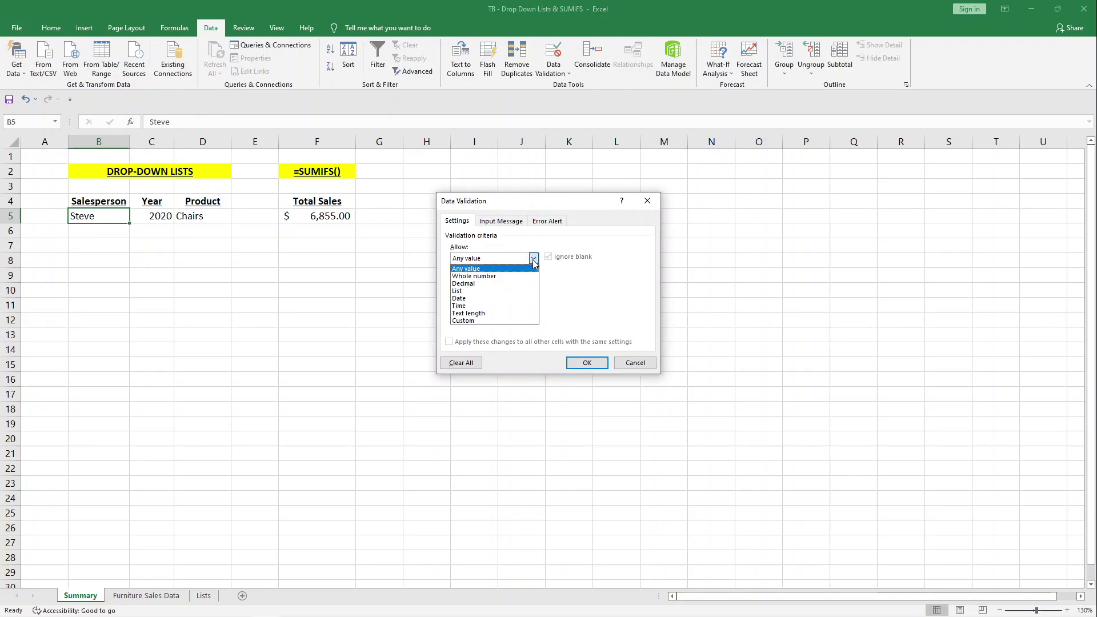
left_click(467, 292)
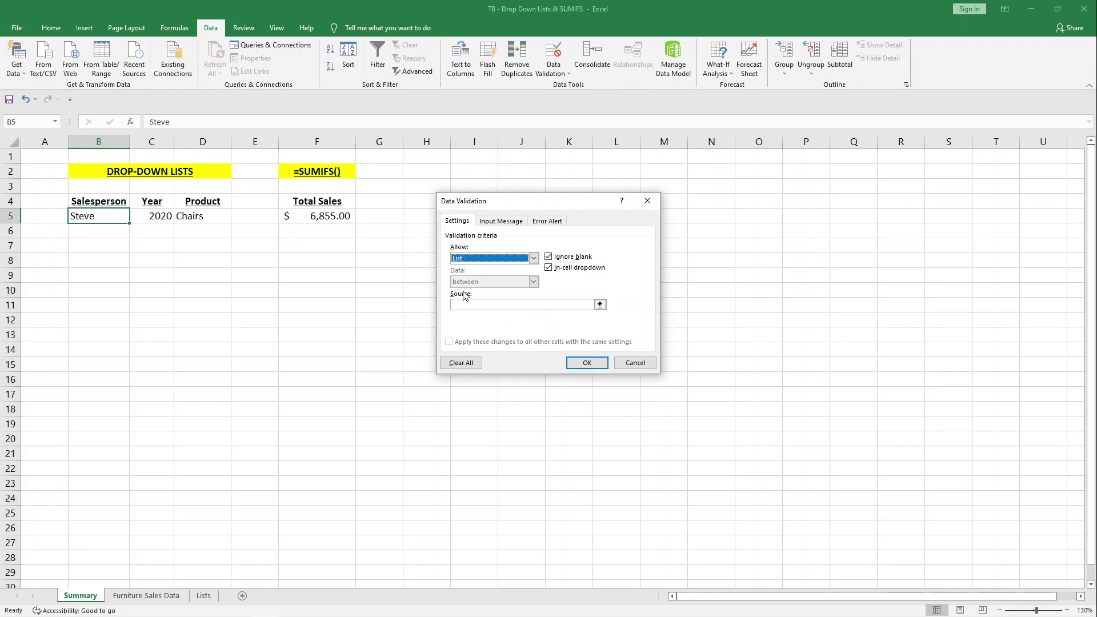
left_click(454, 305)
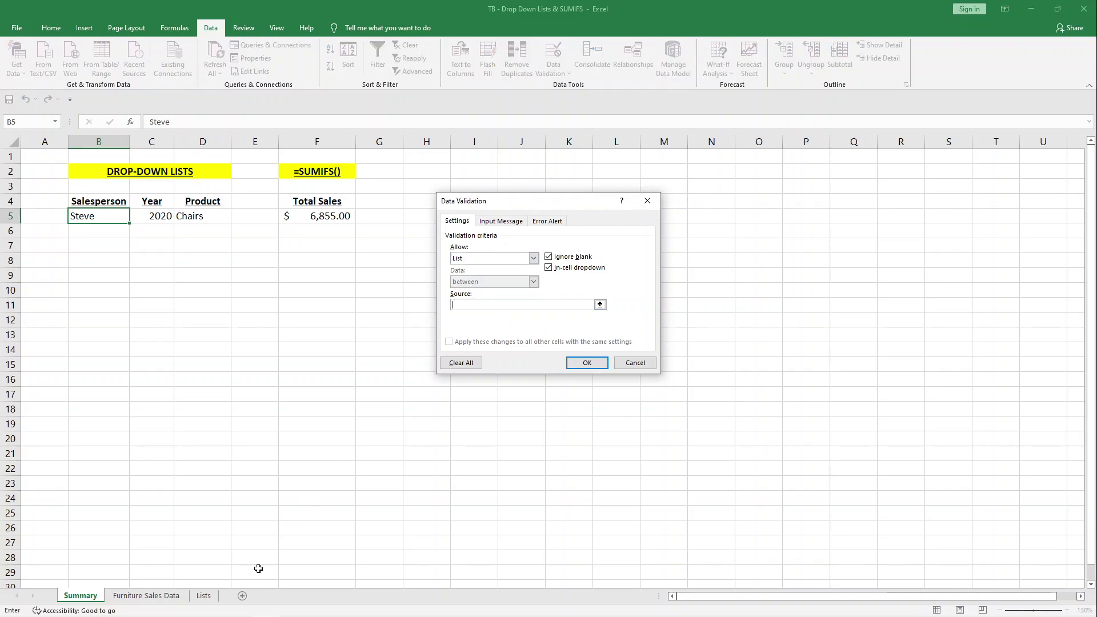
left_click(204, 597)
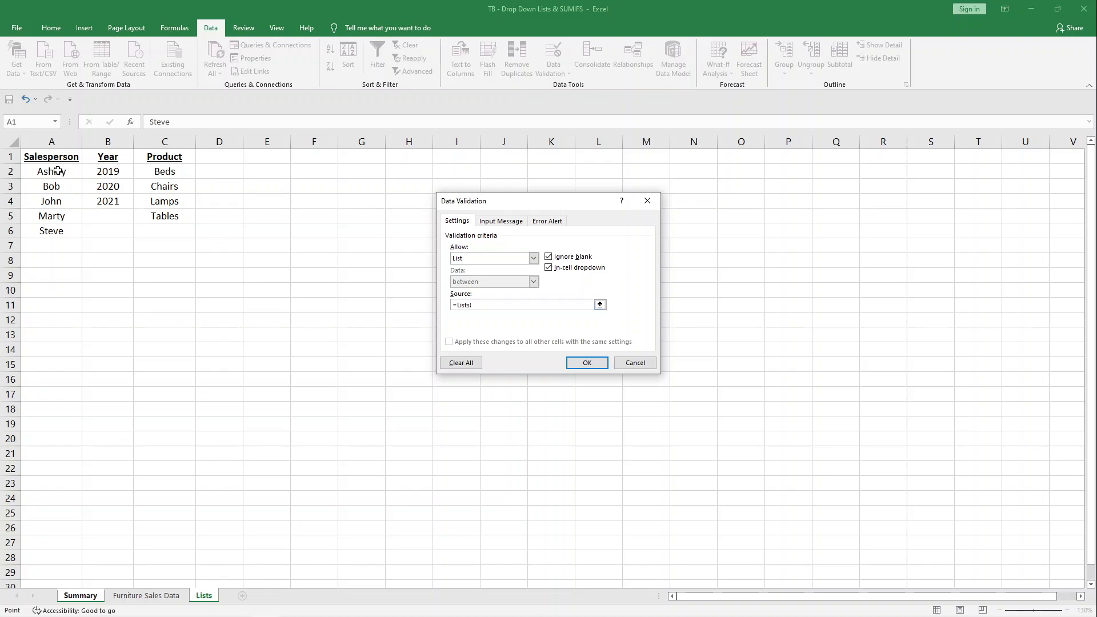
left_click_drag(57, 171, 58, 229)
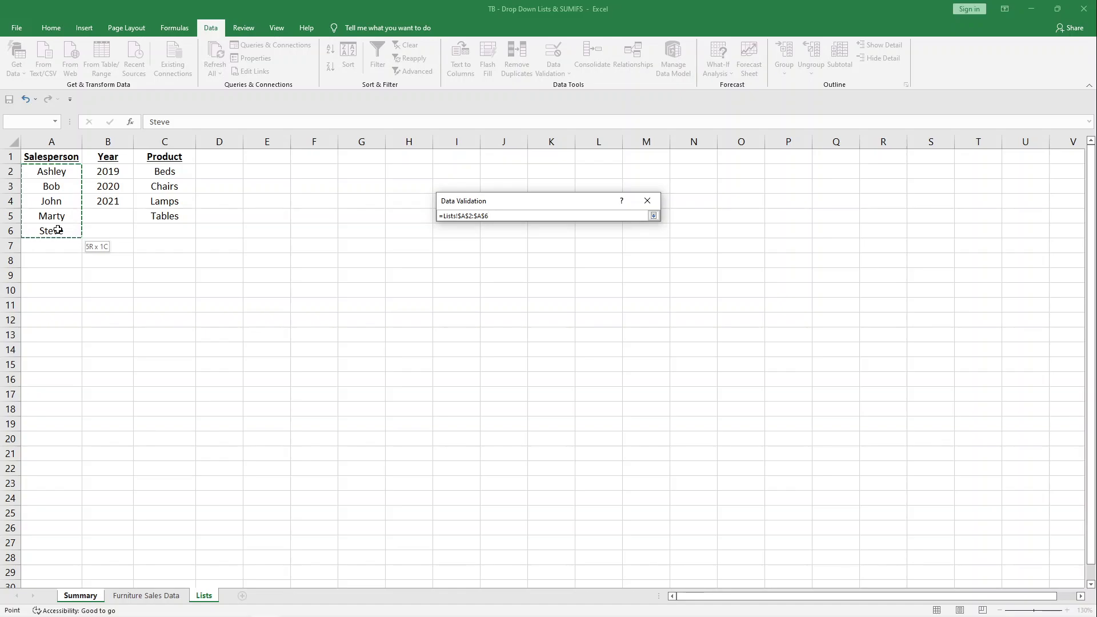
left_click_drag(58, 230, 58, 231)
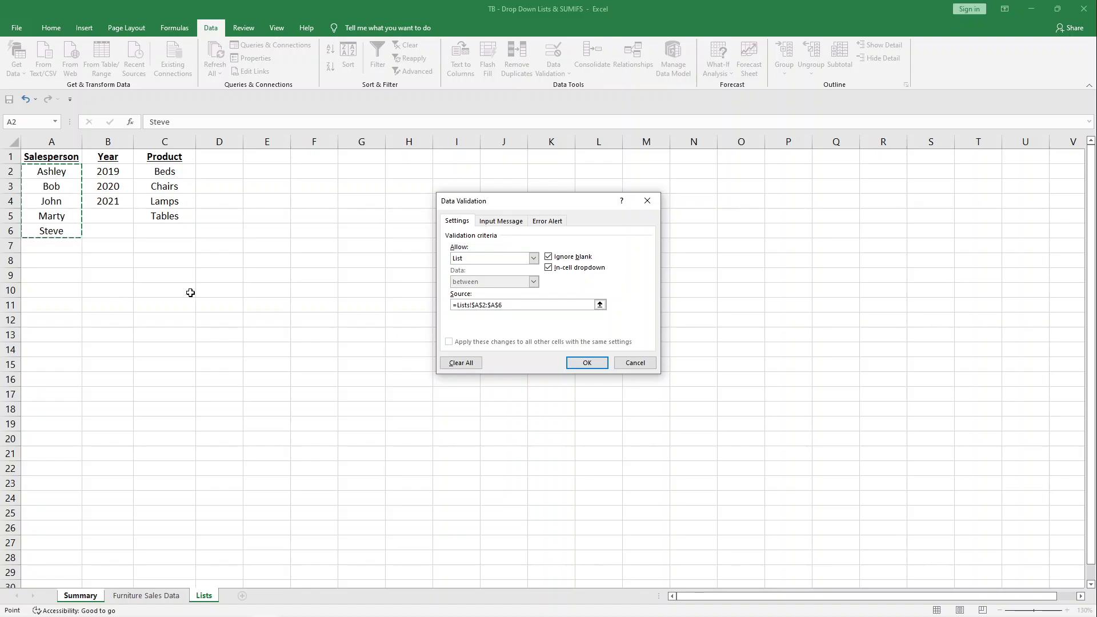
left_click(586, 366)
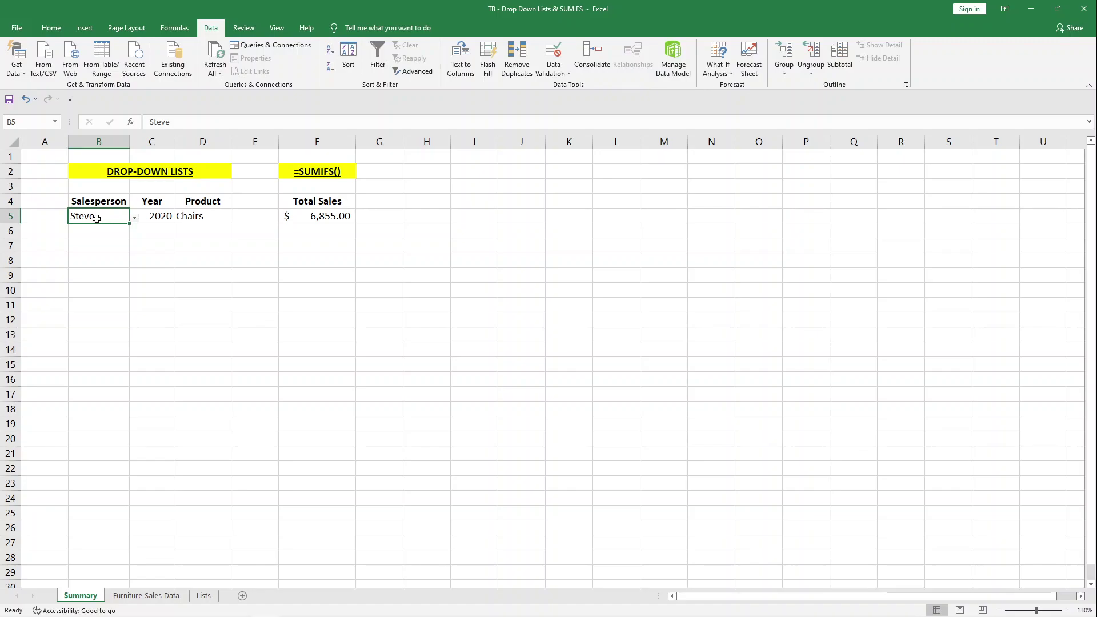
Step: Choose the second listed salesperson in B5 and check the Total Sales result in F5
left_click(135, 217)
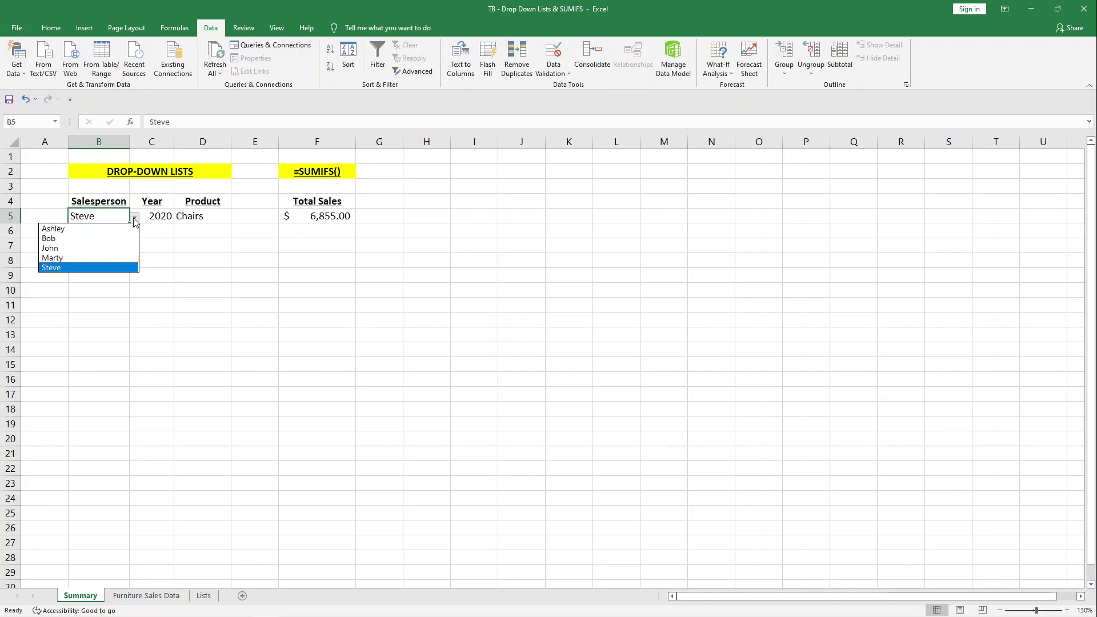
left_click(59, 239)
left_click(322, 217)
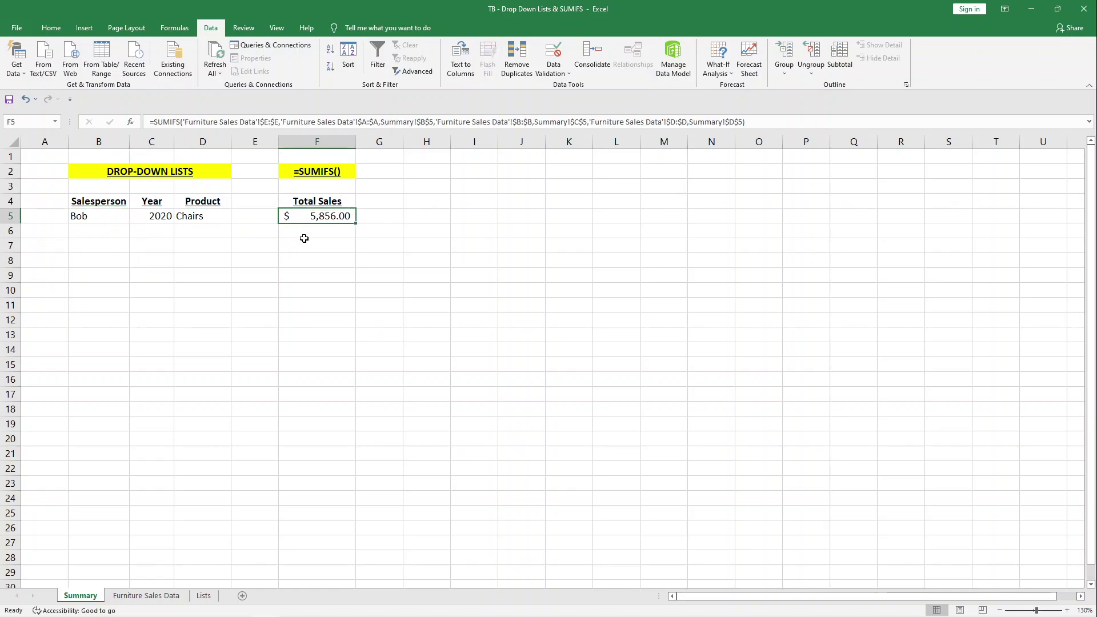
Step: Switch B5 to the first listed salesperson and check the cell references in F5's SUMIFS formula
left_click(117, 217)
left_click(134, 217)
left_click(86, 229)
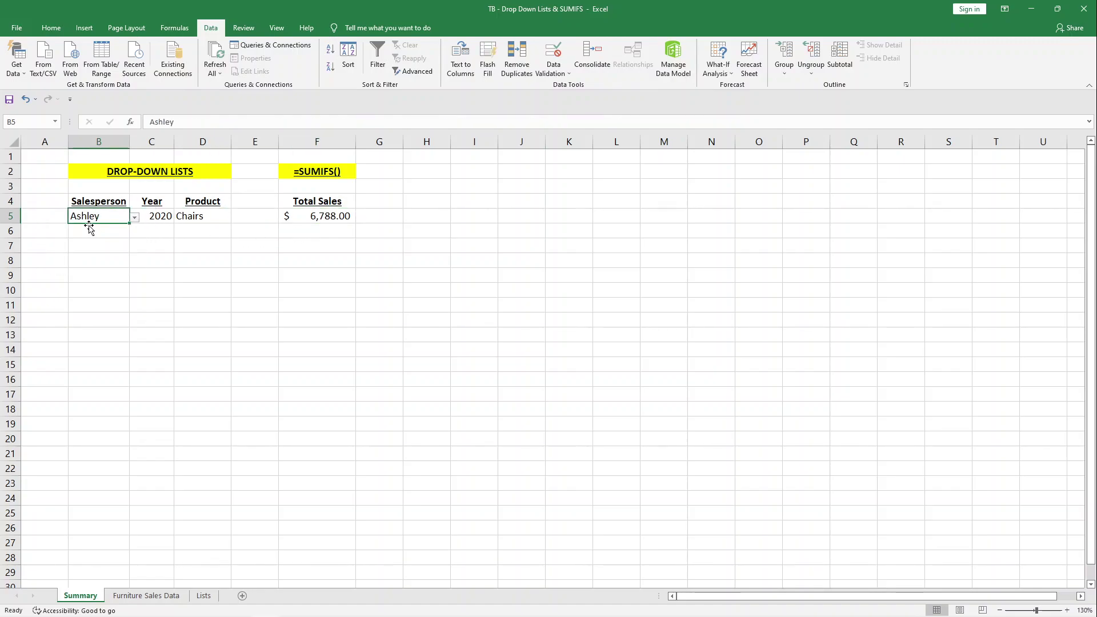
left_click(297, 215)
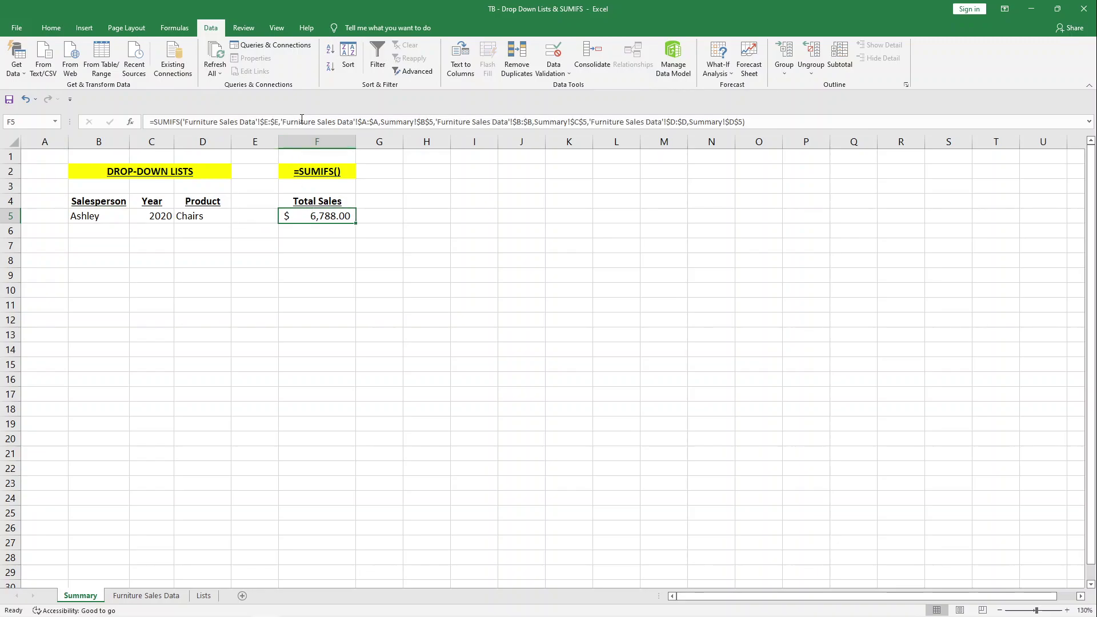
left_click(302, 122)
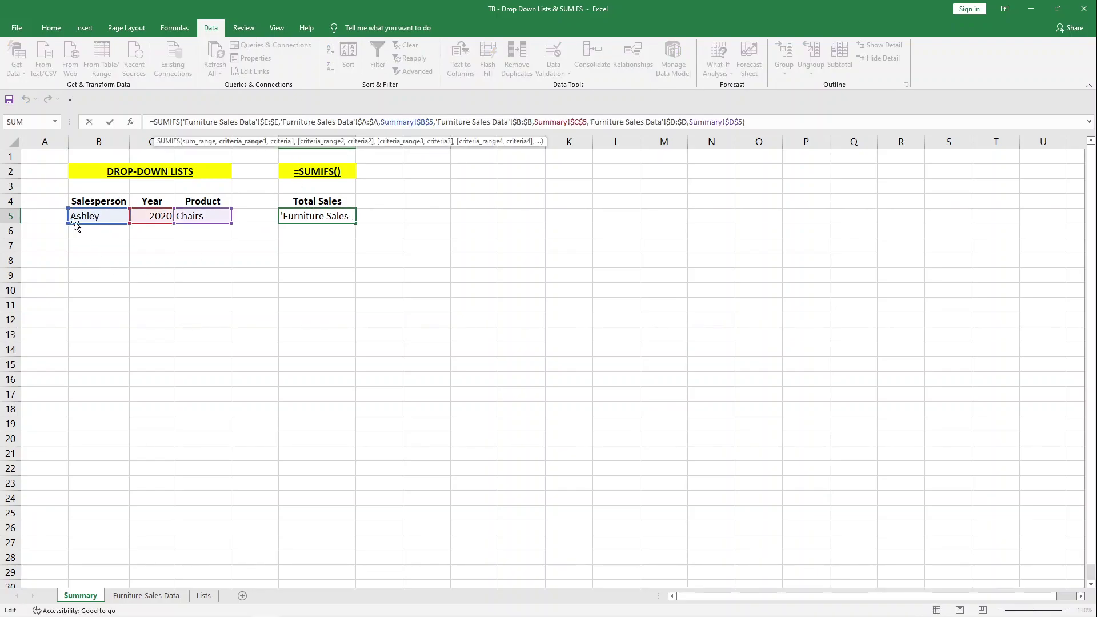
key("Return")
Step: Set B5 to the third listed salesperson and check the Total Sales result in F5
left_click(108, 215)
left_click(134, 218)
left_click(86, 248)
left_click(296, 216)
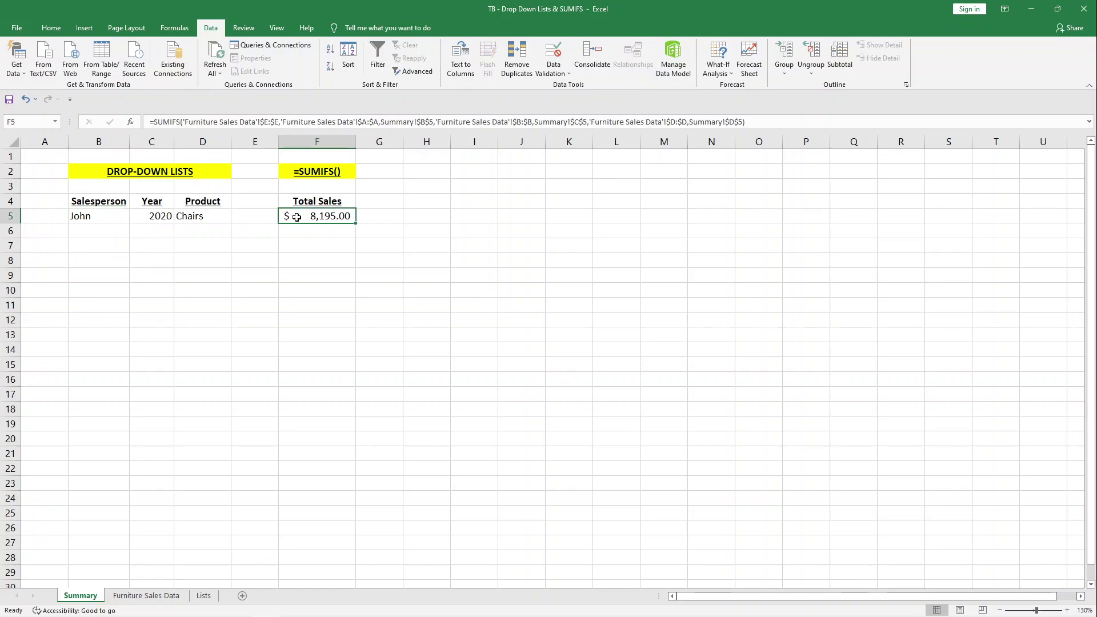
Step: Add a List data validation to year cell C5 with source =Lists!$B$2:$B$4
left_click(156, 217)
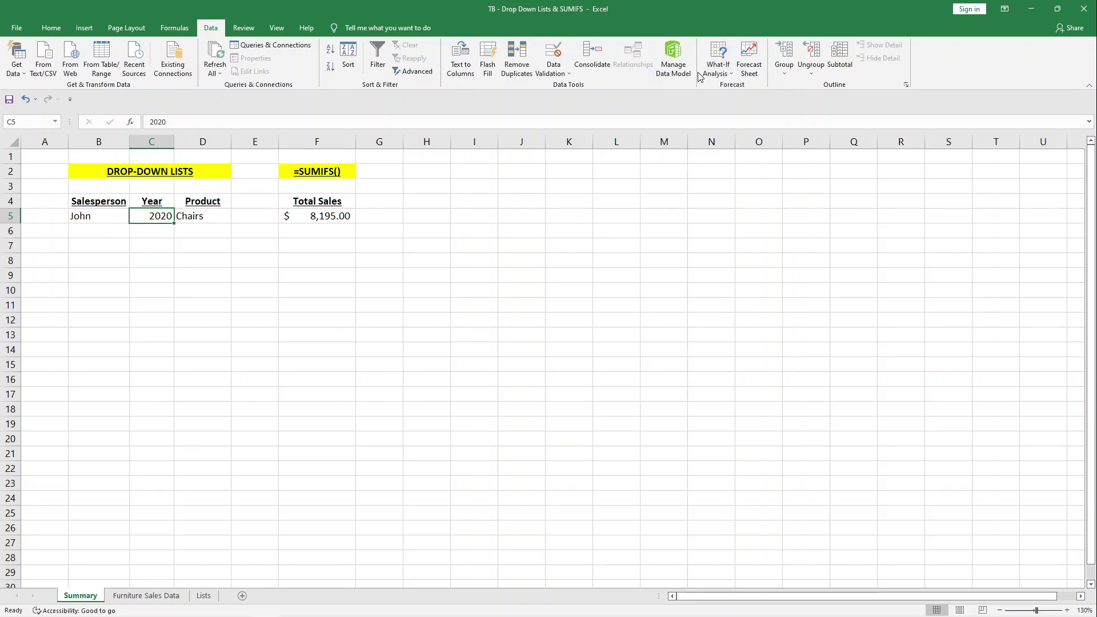
left_click(554, 69)
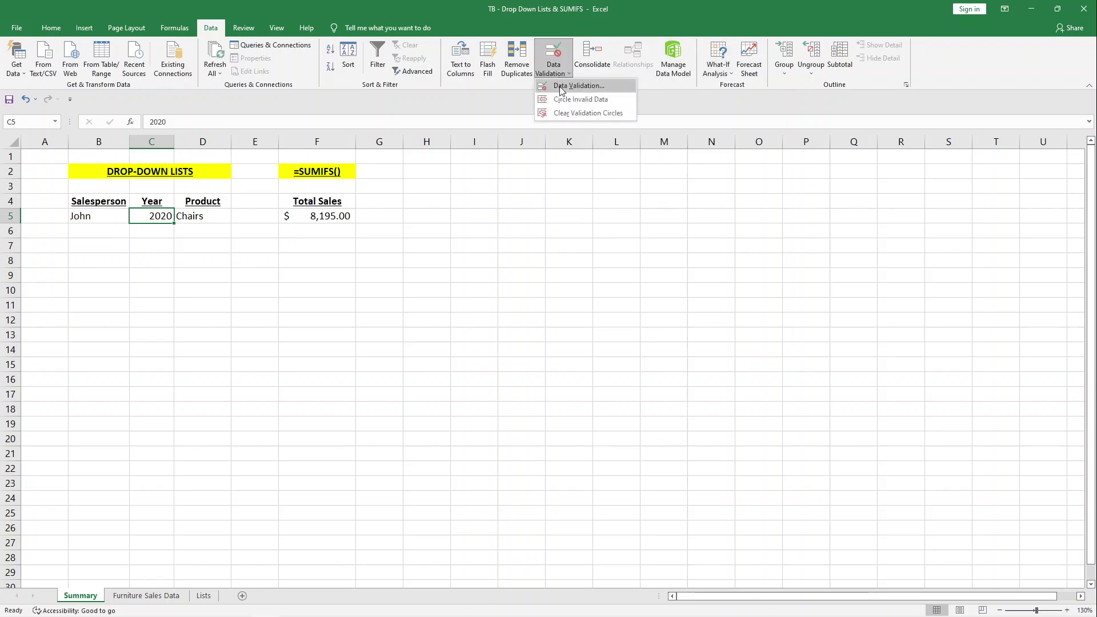
left_click(560, 87)
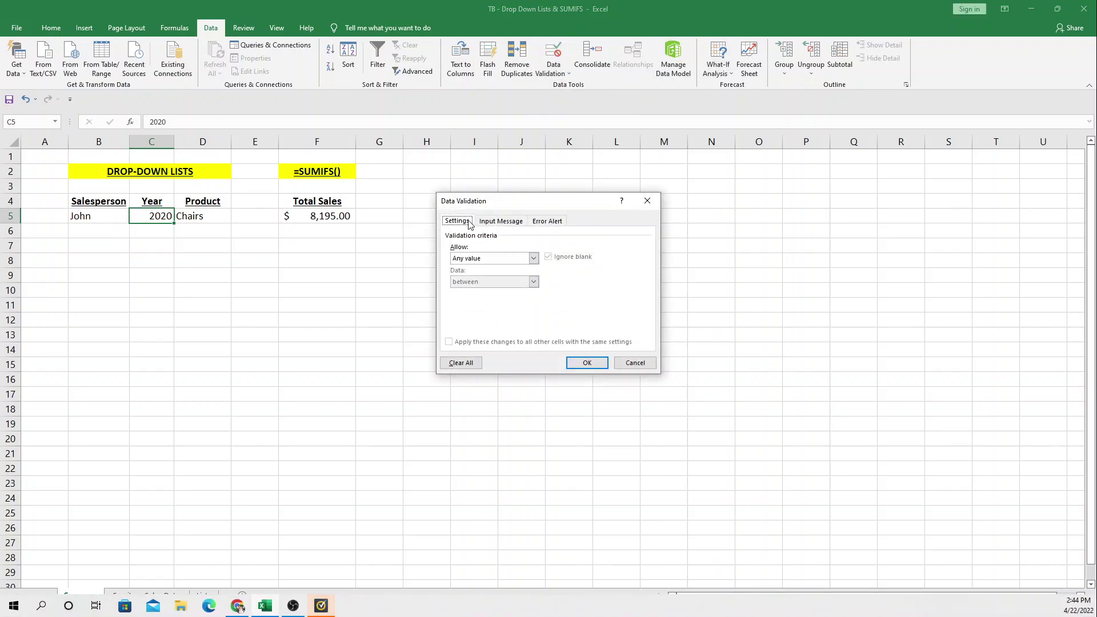
left_click(534, 258)
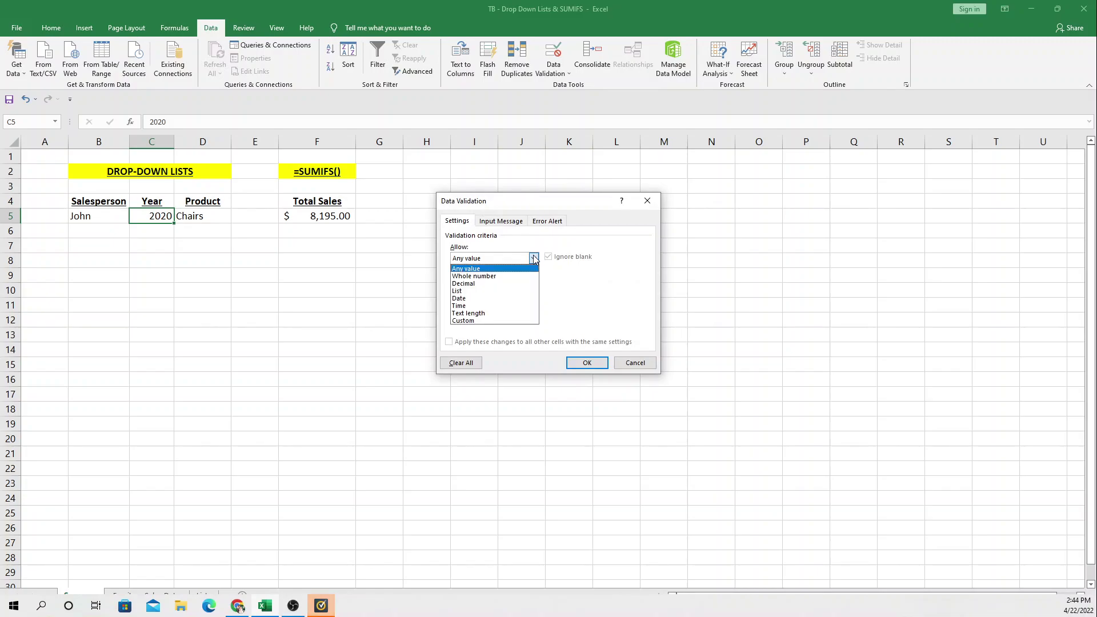
left_click(487, 291)
left_click(479, 304)
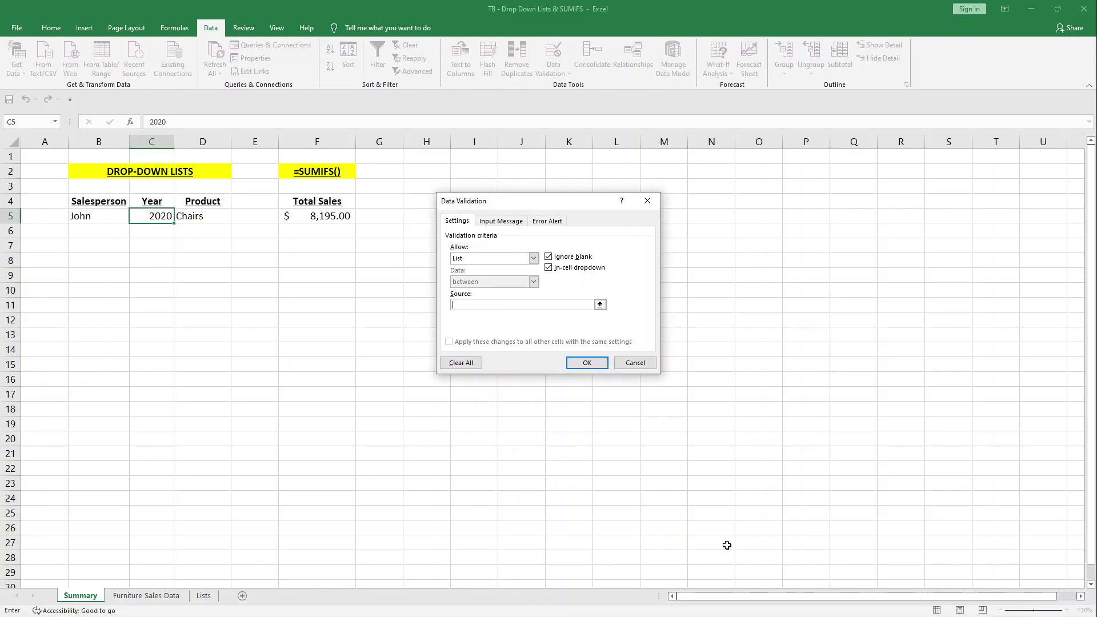
left_click(204, 595)
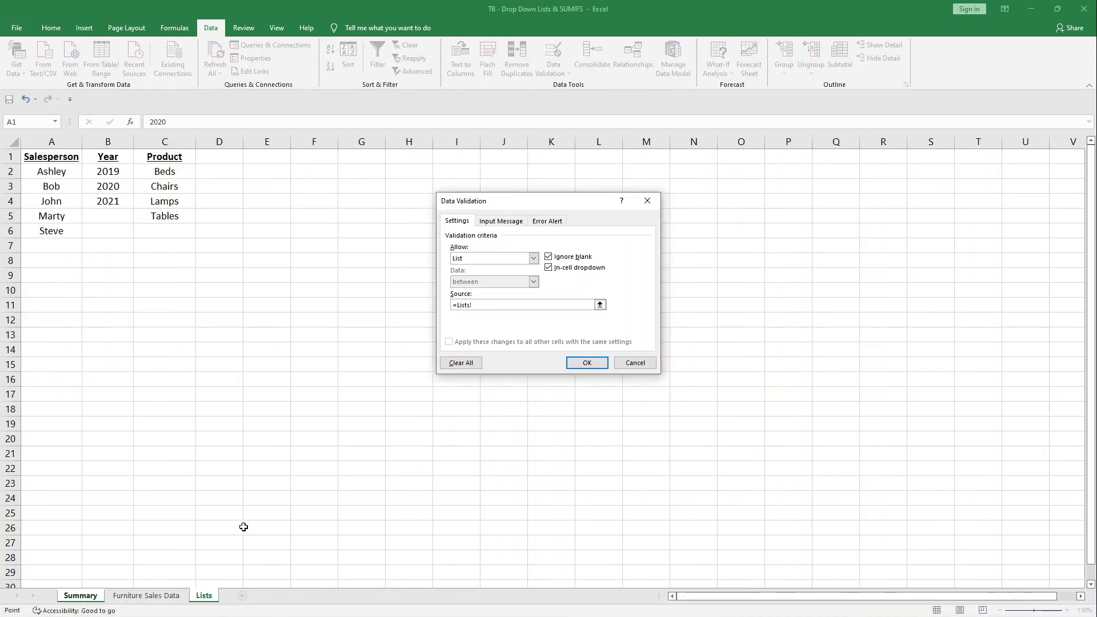
left_click_drag(112, 171, 112, 198)
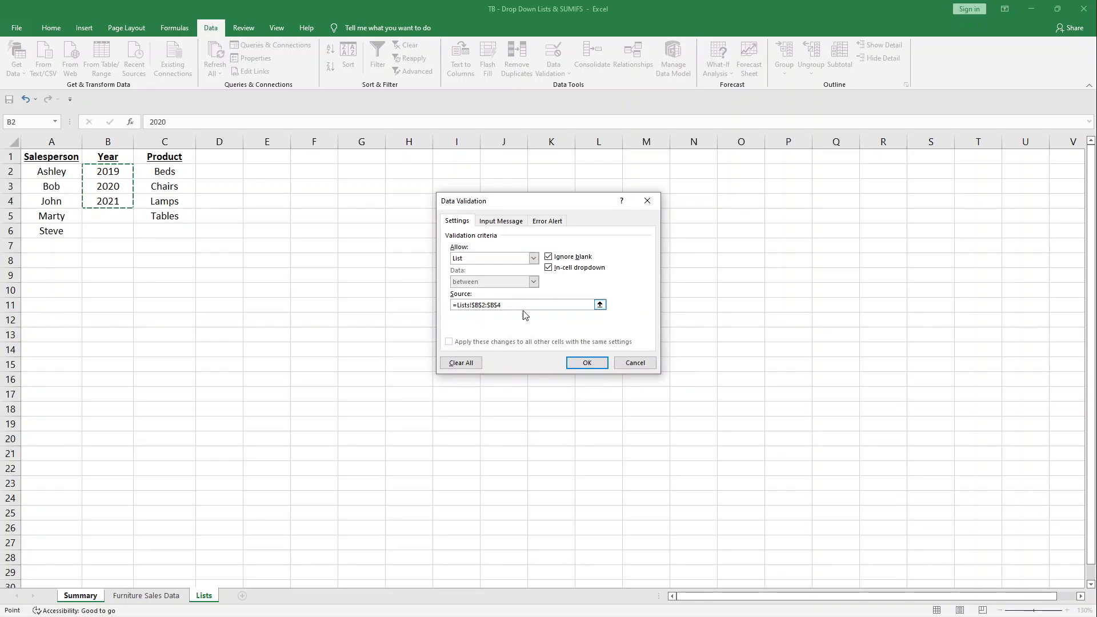
left_click(584, 363)
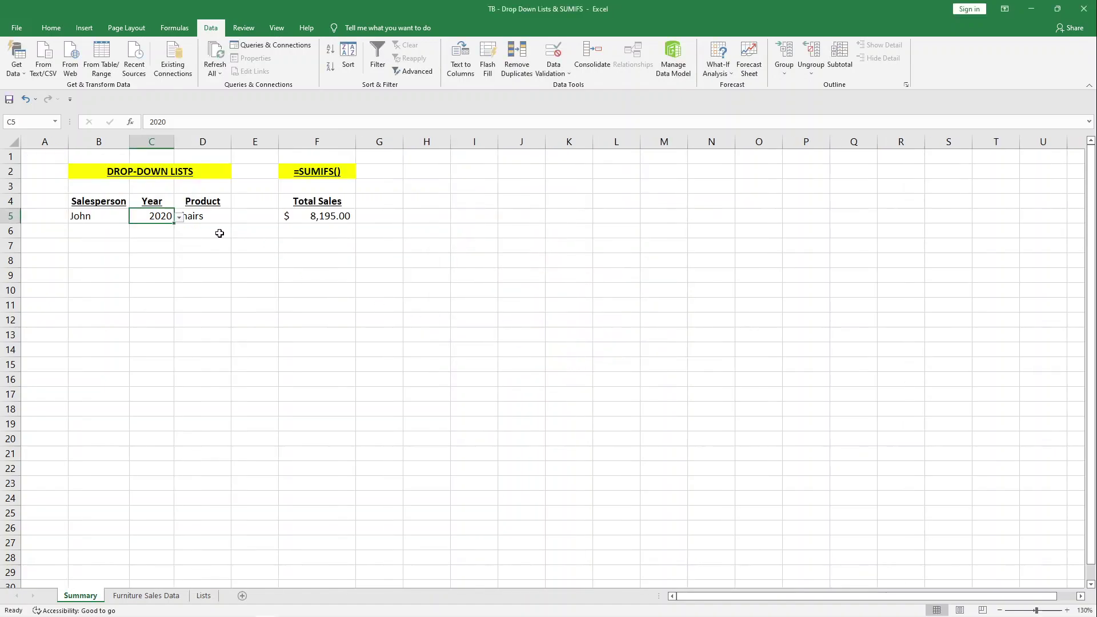
Step: Choose 2021 from the year list in C5 and check the Total Sales result in F5
left_click(179, 217)
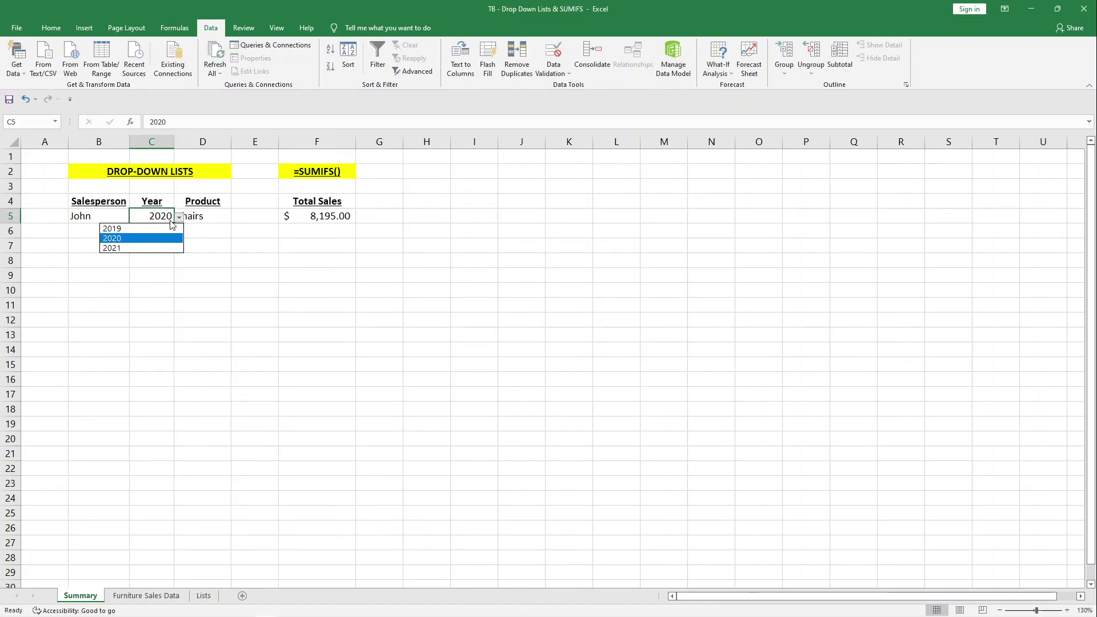
left_click(127, 248)
left_click(349, 220)
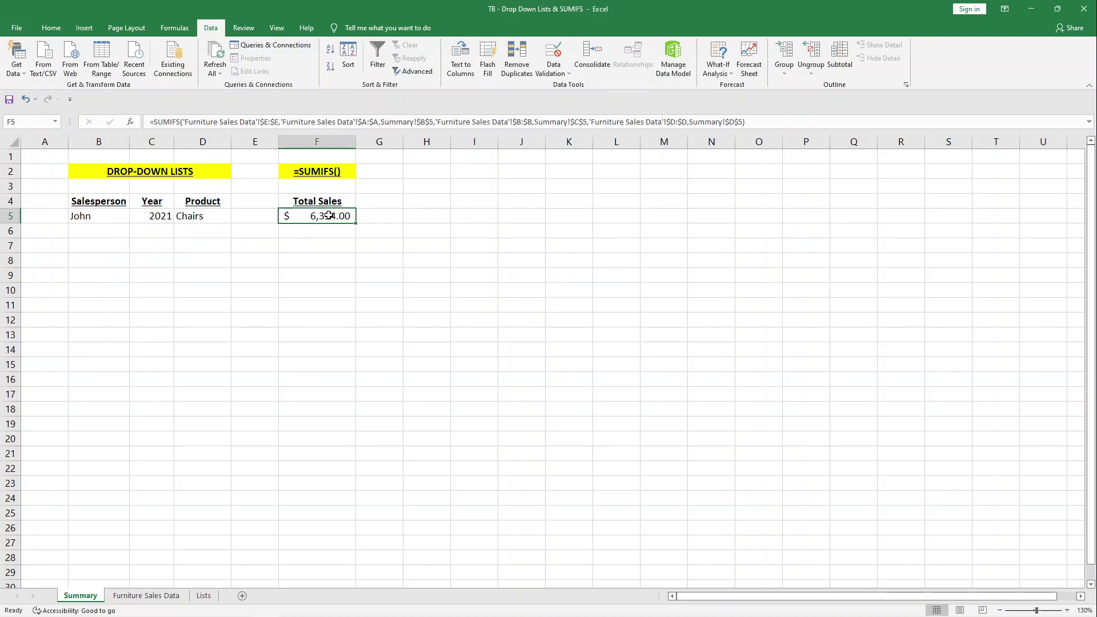
Step: Add a List data validation to product cell D5 with source =Lists!$C$2:$C$5
left_click(192, 220)
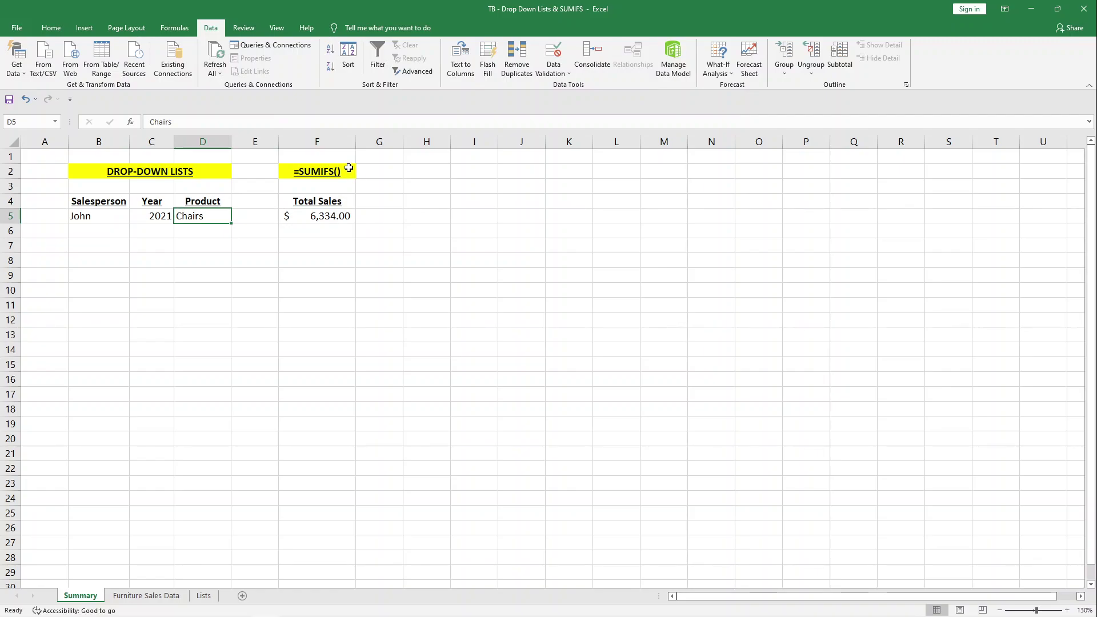
left_click(558, 77)
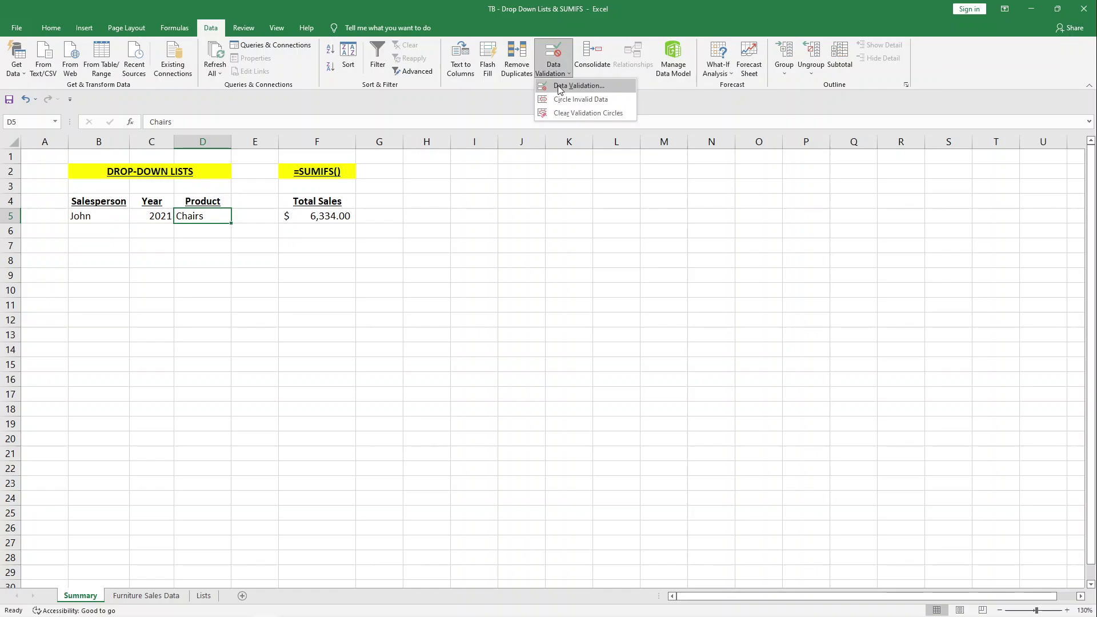
left_click(558, 88)
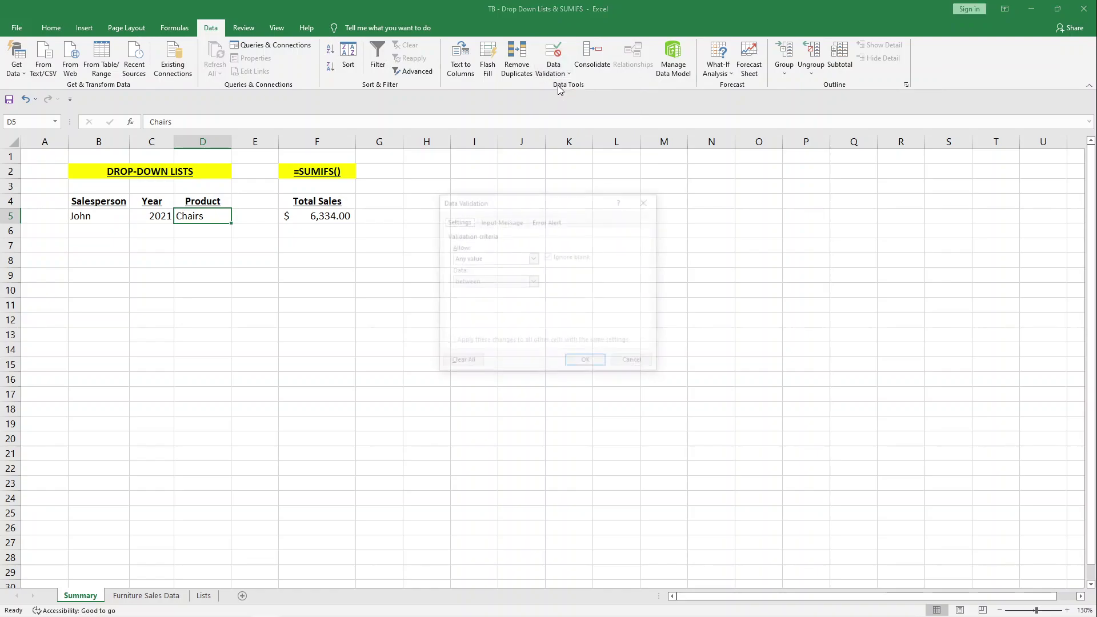
left_click(532, 258)
left_click(470, 291)
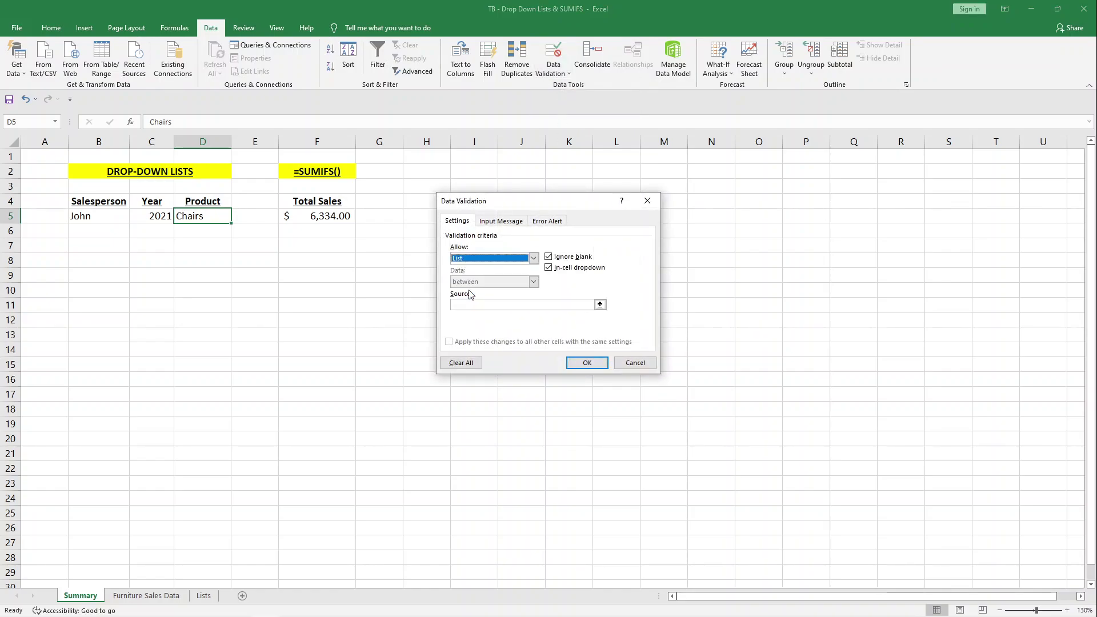
left_click(589, 304)
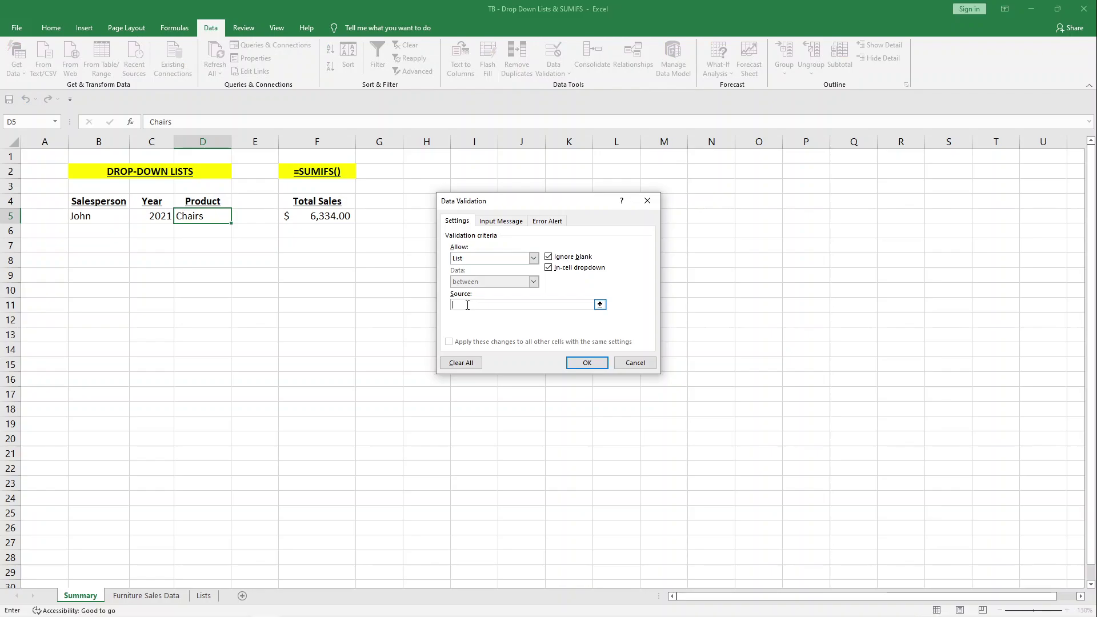
left_click(203, 596)
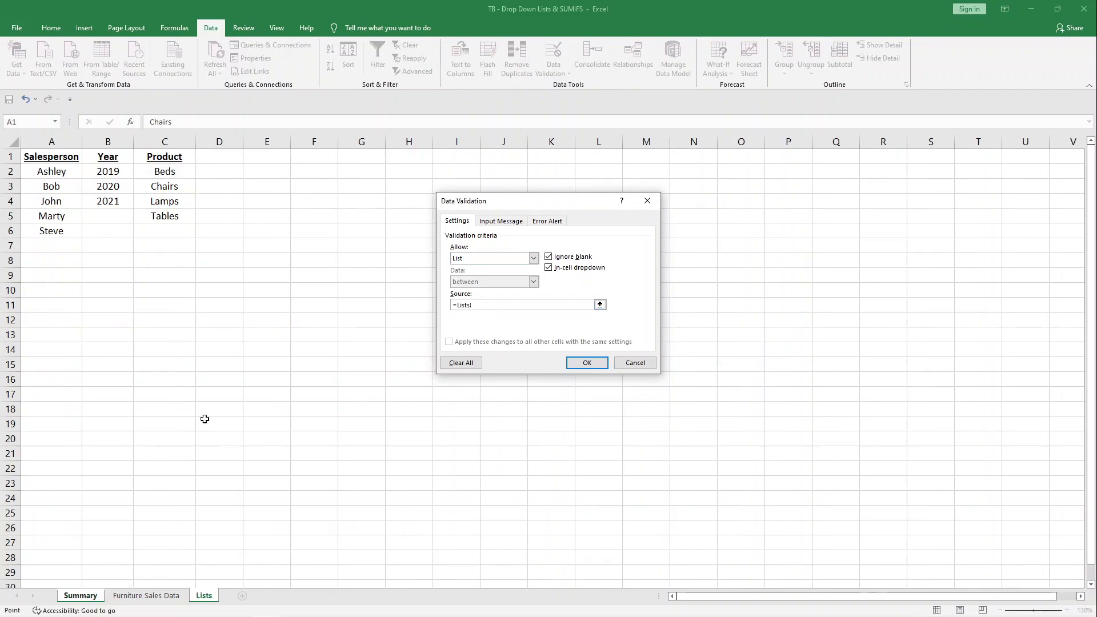
left_click_drag(163, 172, 164, 218)
left_click_drag(506, 306, 430, 309)
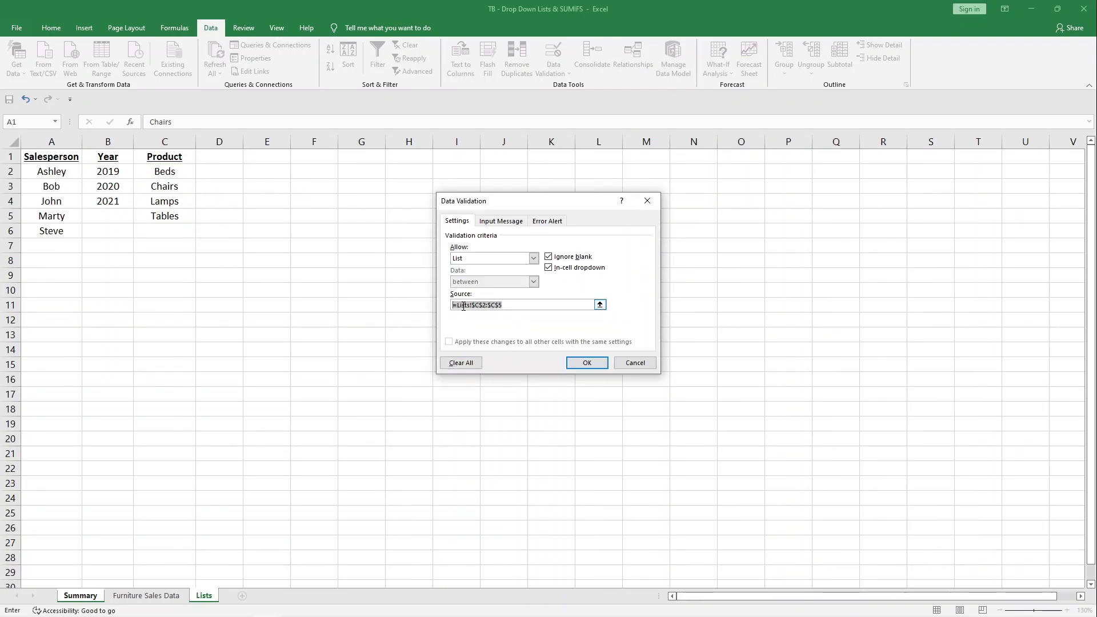
left_click(583, 360)
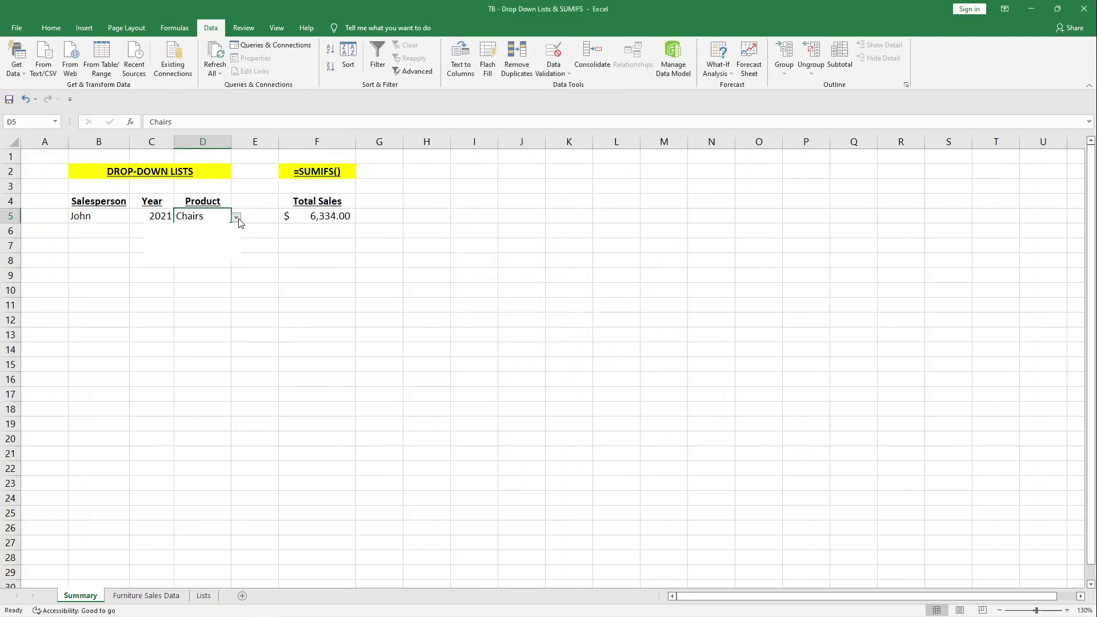
Step: Choose Beds from the product list in D5 and the second listed salesperson in B5
left_click(236, 218)
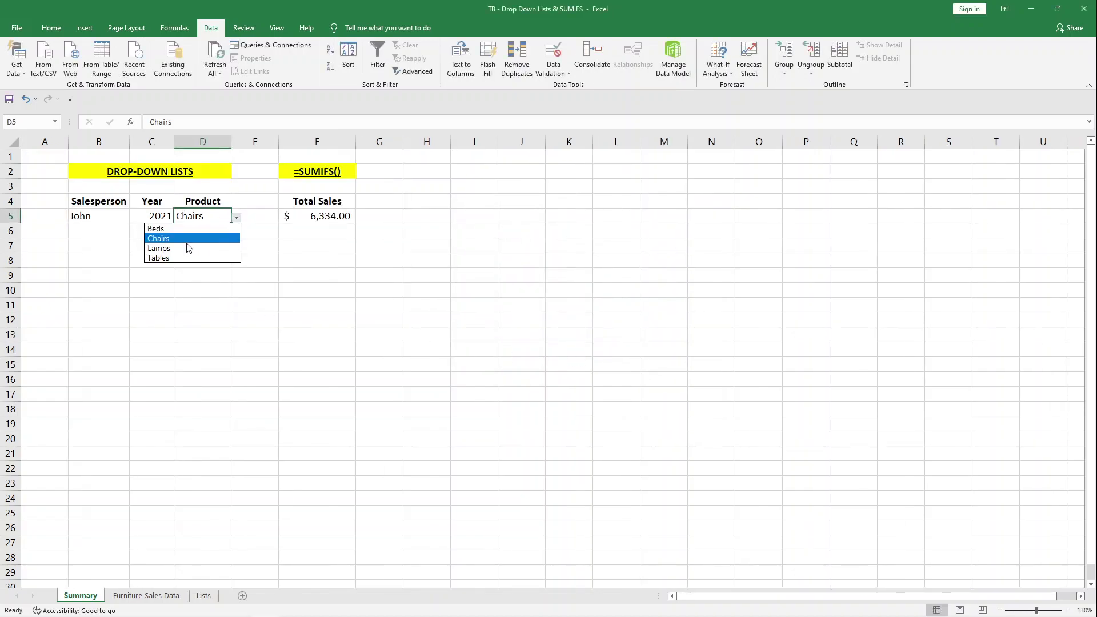
left_click(156, 228)
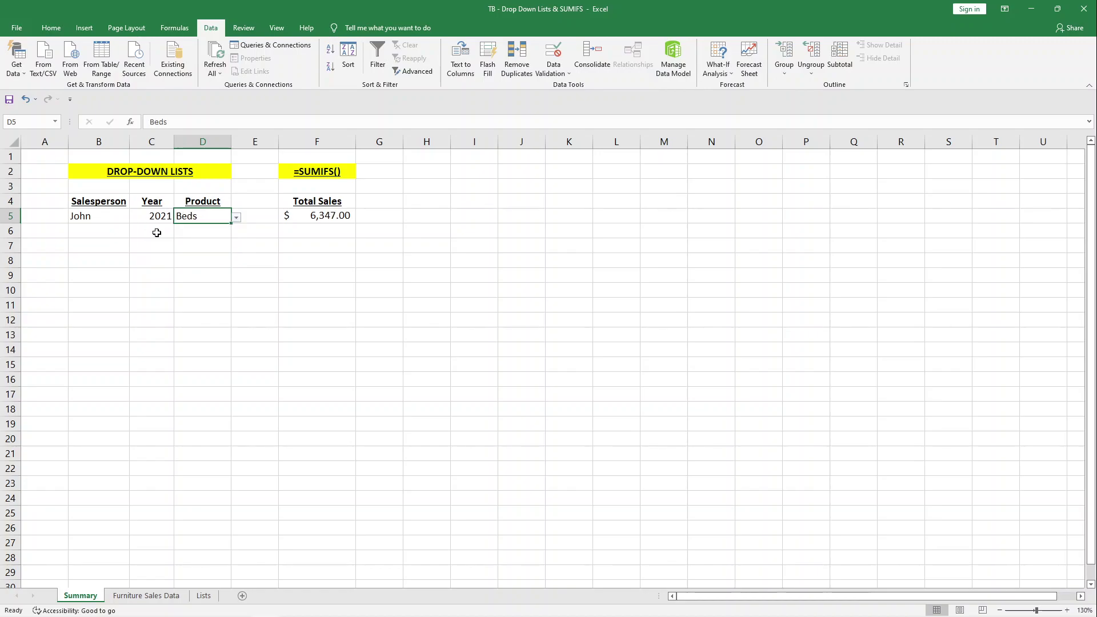
left_click(83, 215)
left_click(134, 218)
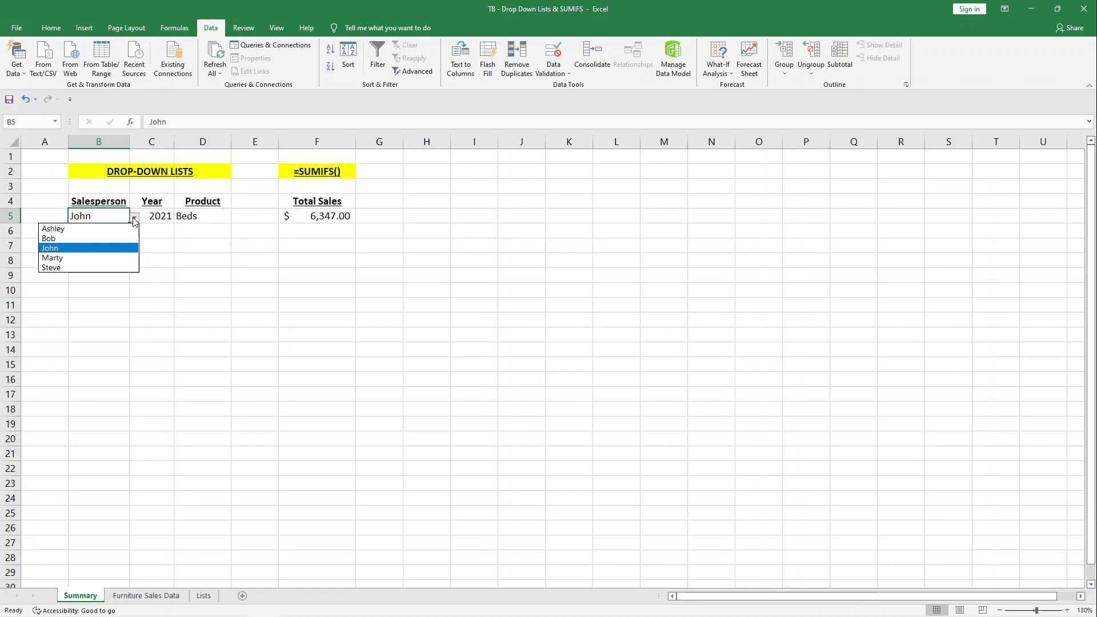
left_click(91, 239)
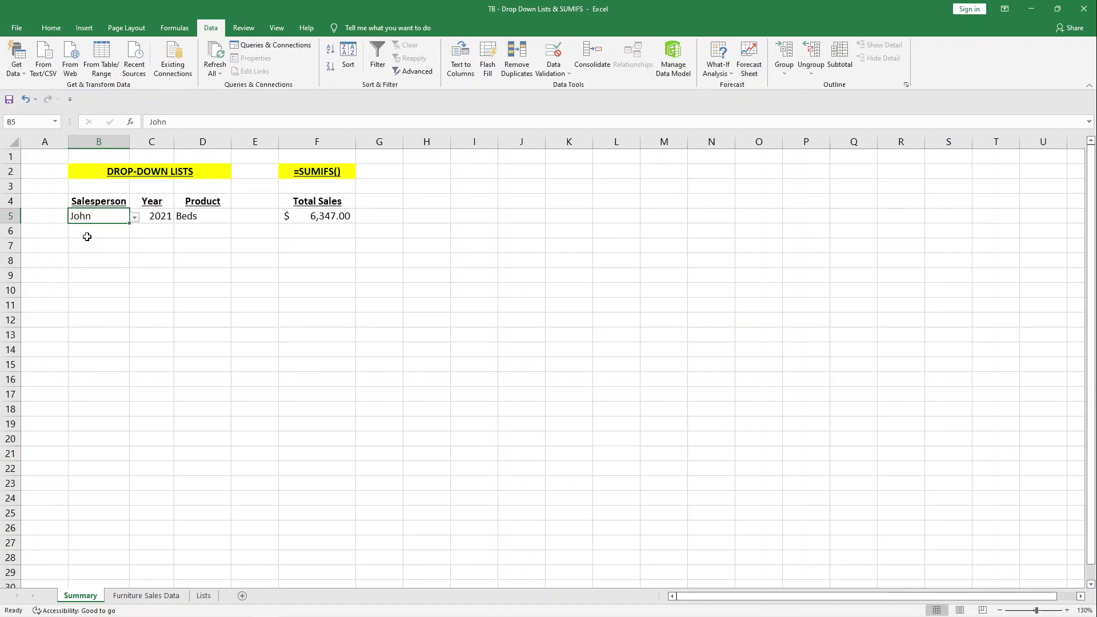
Step: Choose 2019 from the year list in C5 and Chairs from the product list in D5, and check the SUMIFS formula in F5
left_click(159, 218)
left_click(178, 218)
left_click(164, 228)
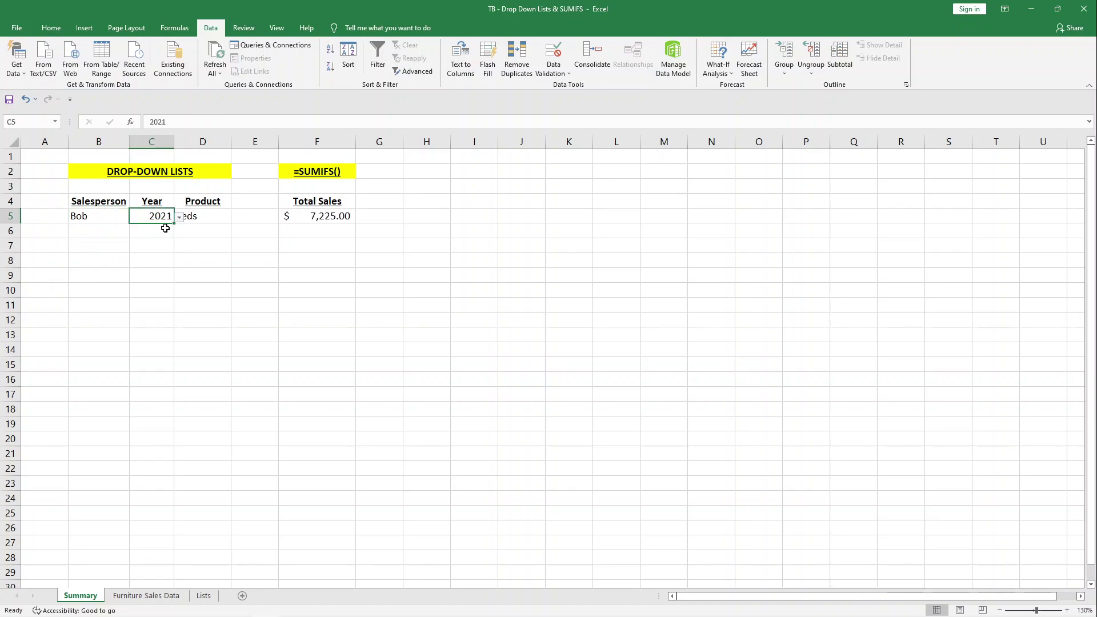
left_click(201, 219)
left_click(235, 217)
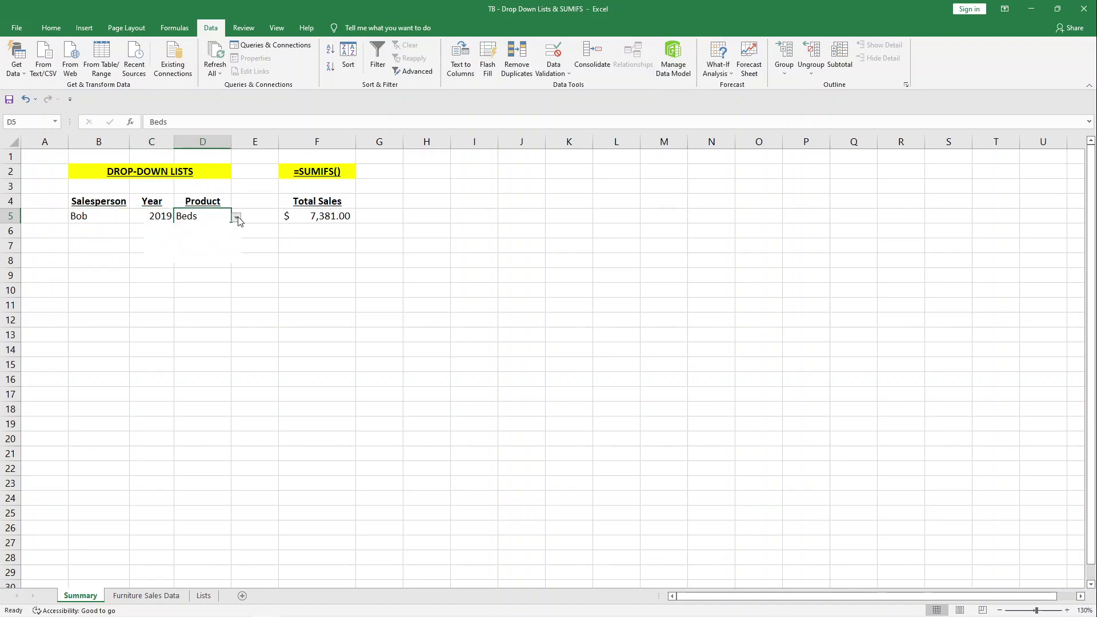
left_click(209, 237)
left_click(306, 216)
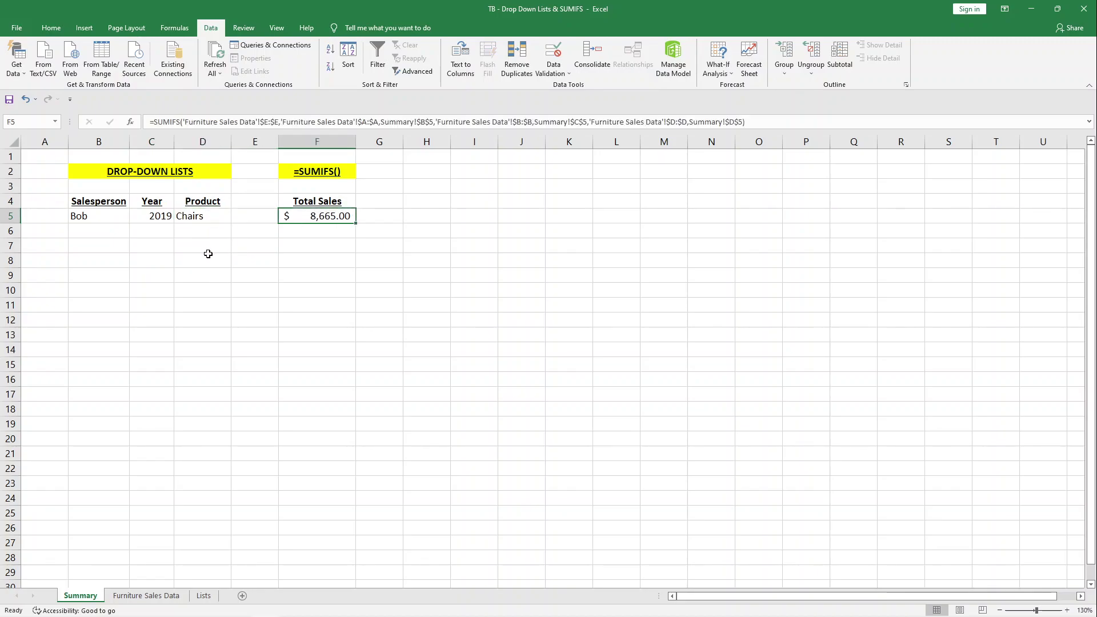